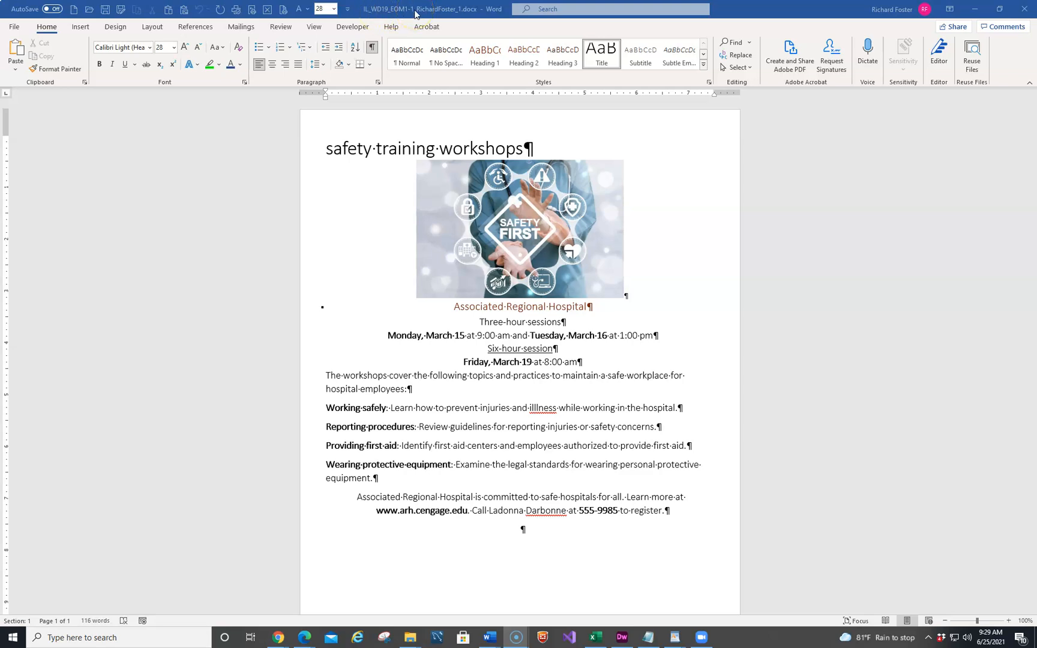
pyautogui.click(758, 10)
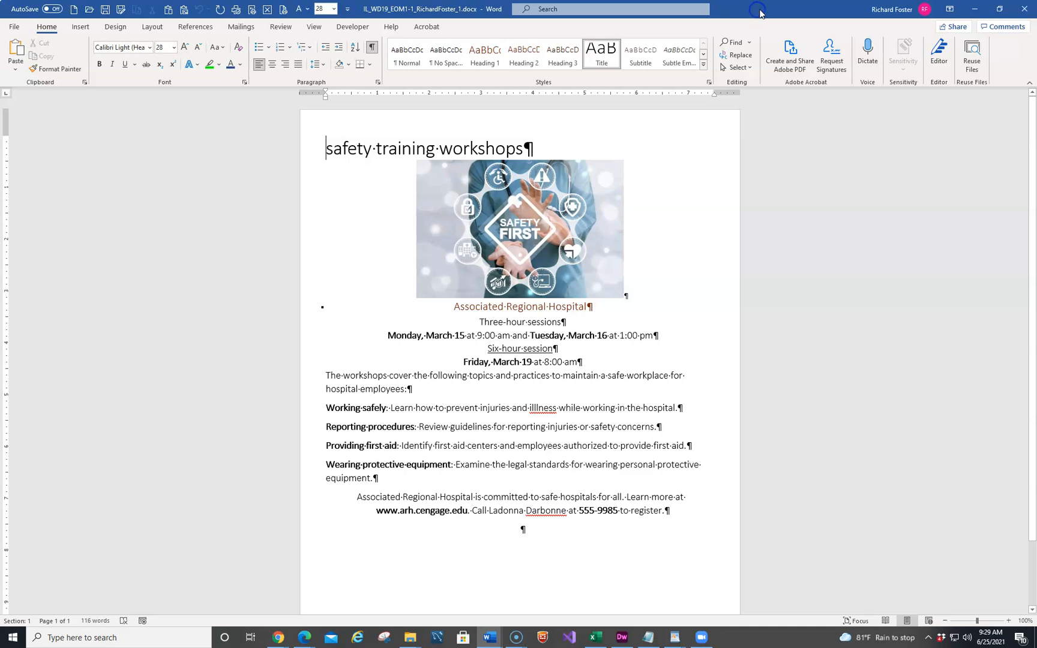
pyautogui.press('F12')
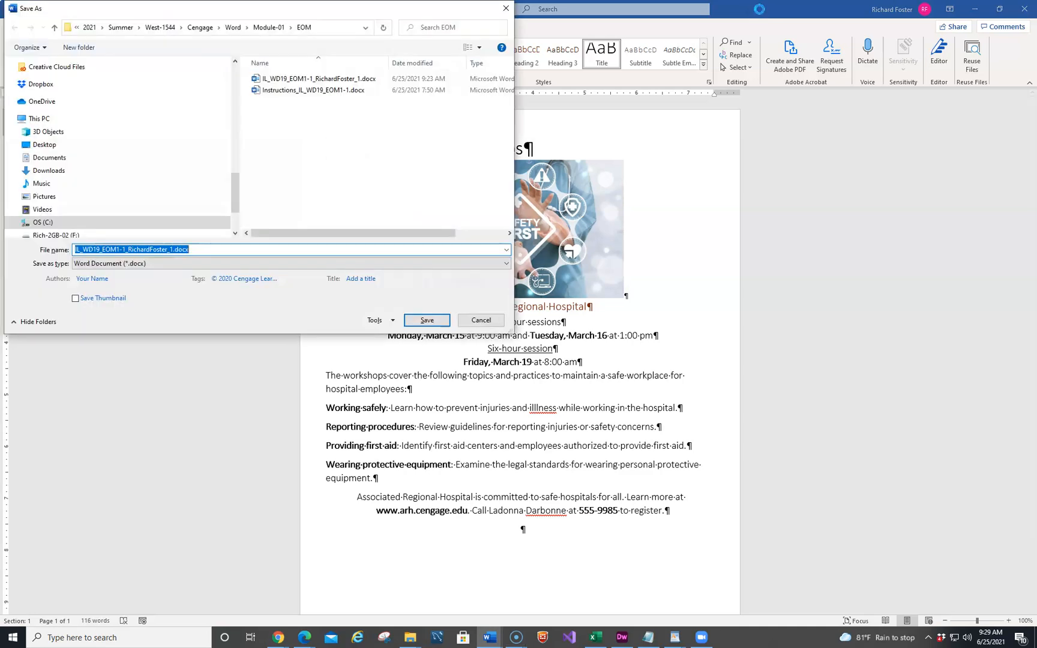
pyautogui.click(200, 249)
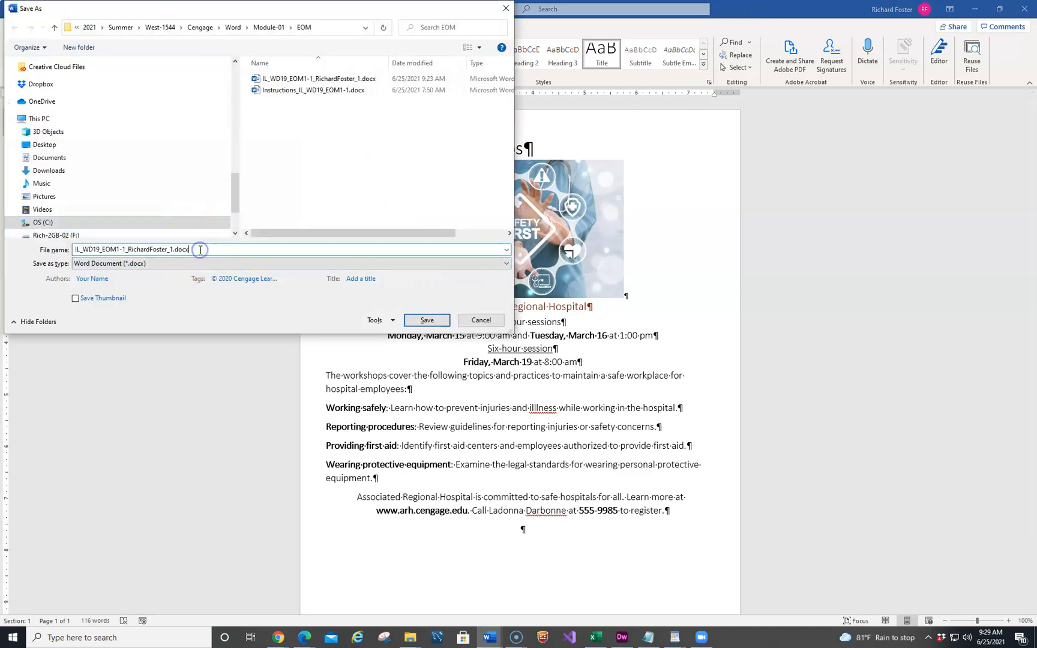
pyautogui.press('Left')
pyautogui.press('Left')
pyautogui.press('BackSpace')
pyautogui.write('2')
pyautogui.press('Return')
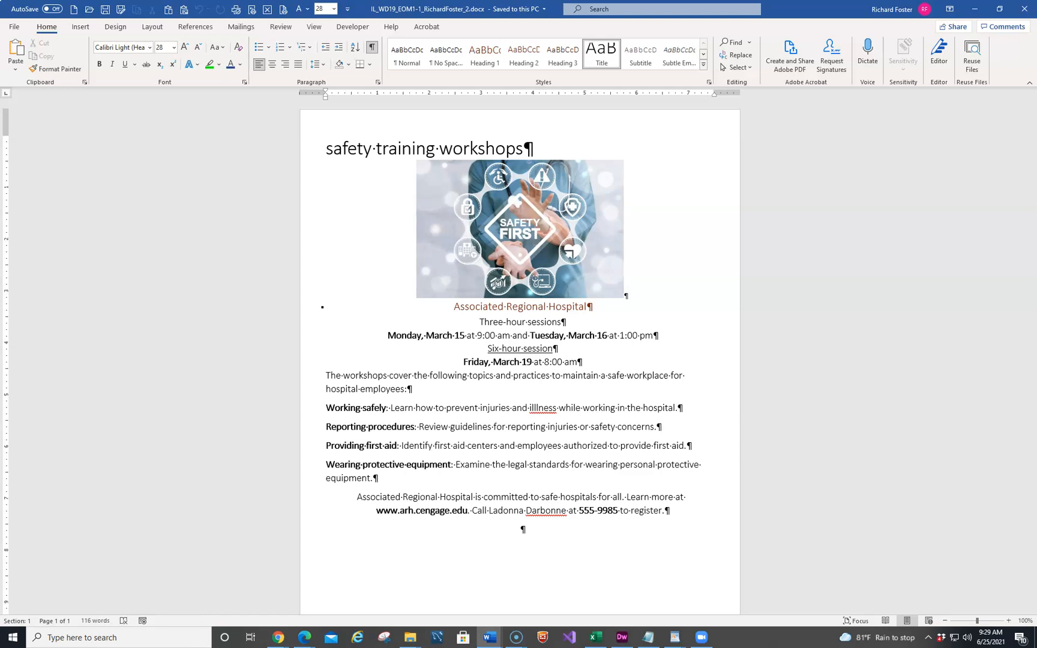
# Apply the Blue Warm theme colors to the document
pyautogui.scroll(-3, 306, 516)
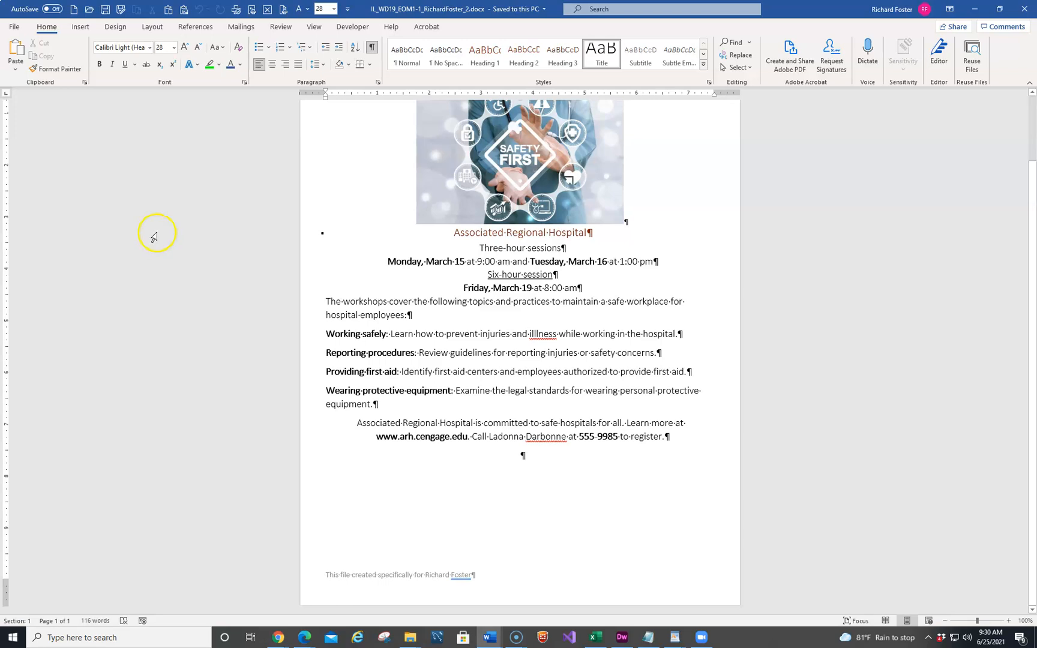
pyautogui.click(114, 28)
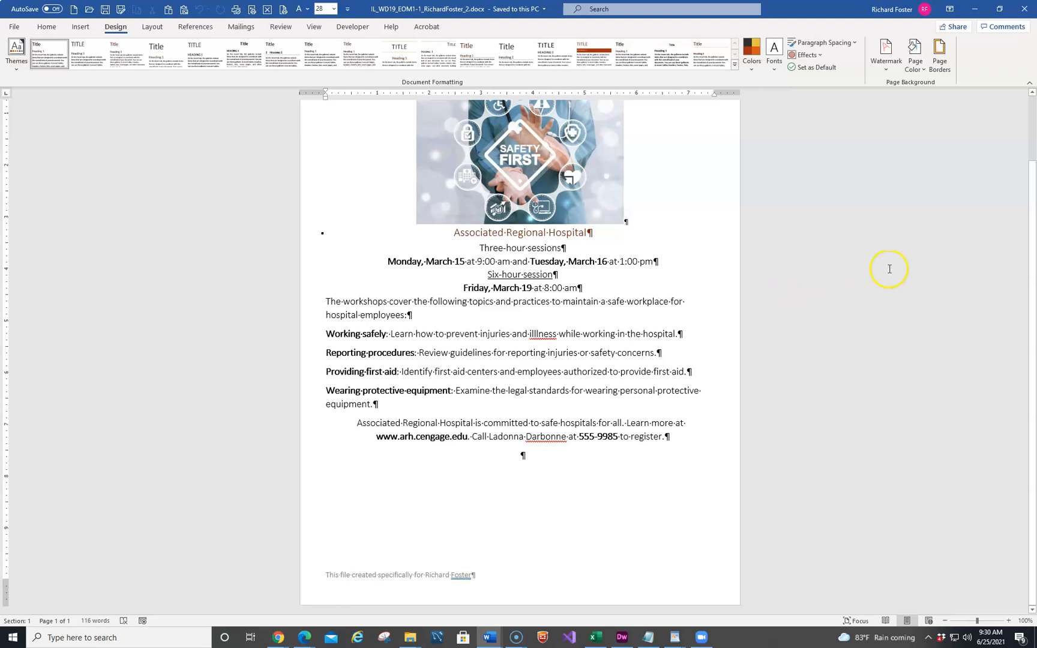
pyautogui.click(751, 70)
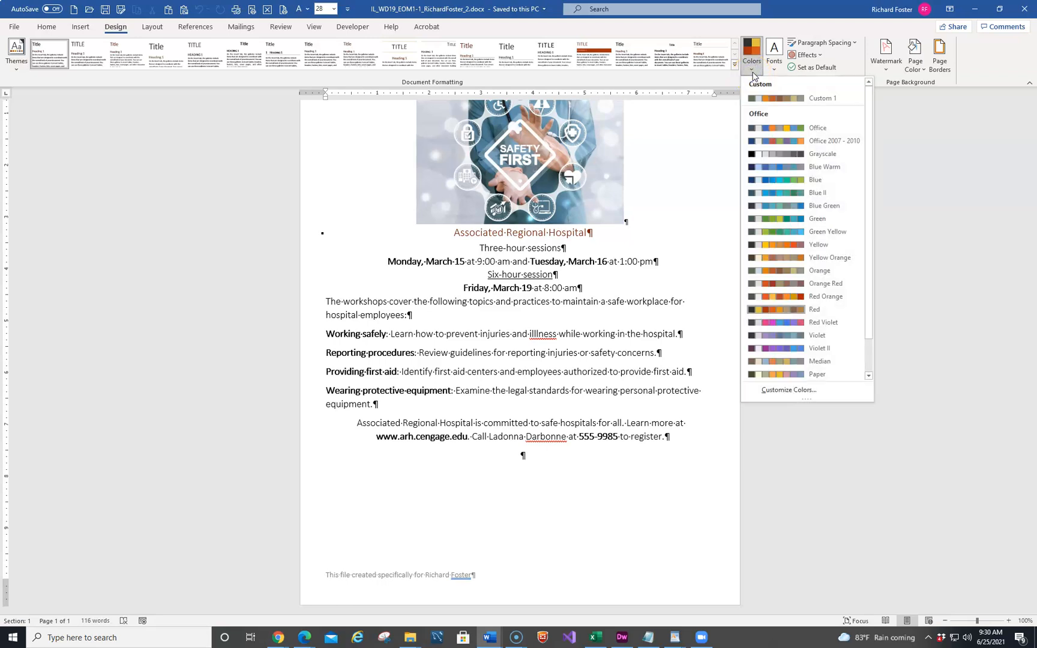
pyautogui.click(794, 164)
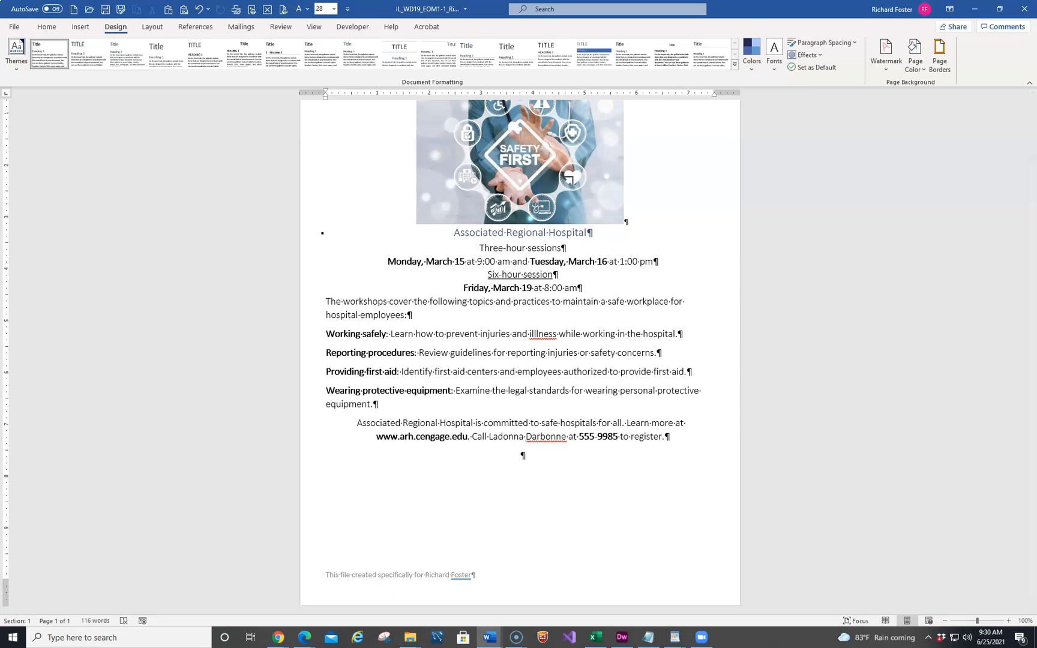
pyautogui.click(46, 27)
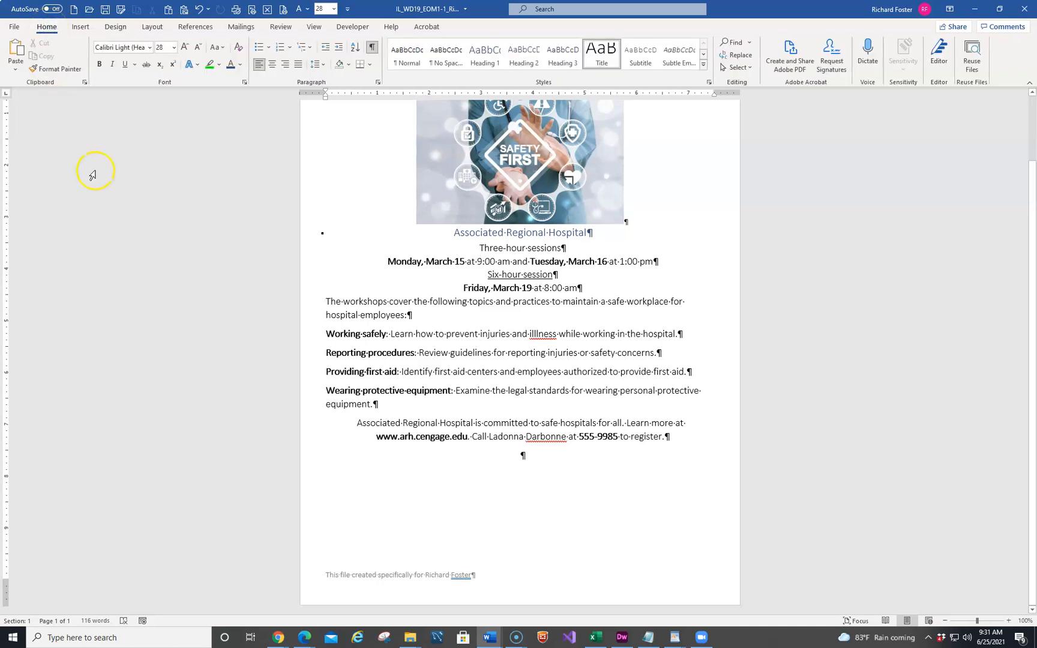
pyautogui.click(241, 66)
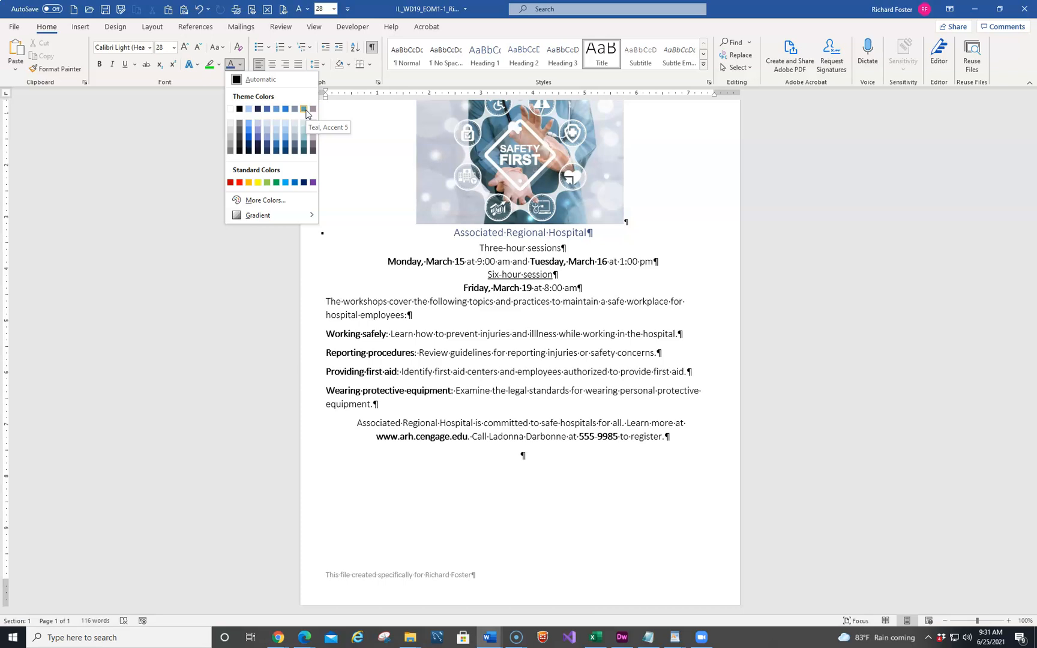
pyautogui.click(116, 27)
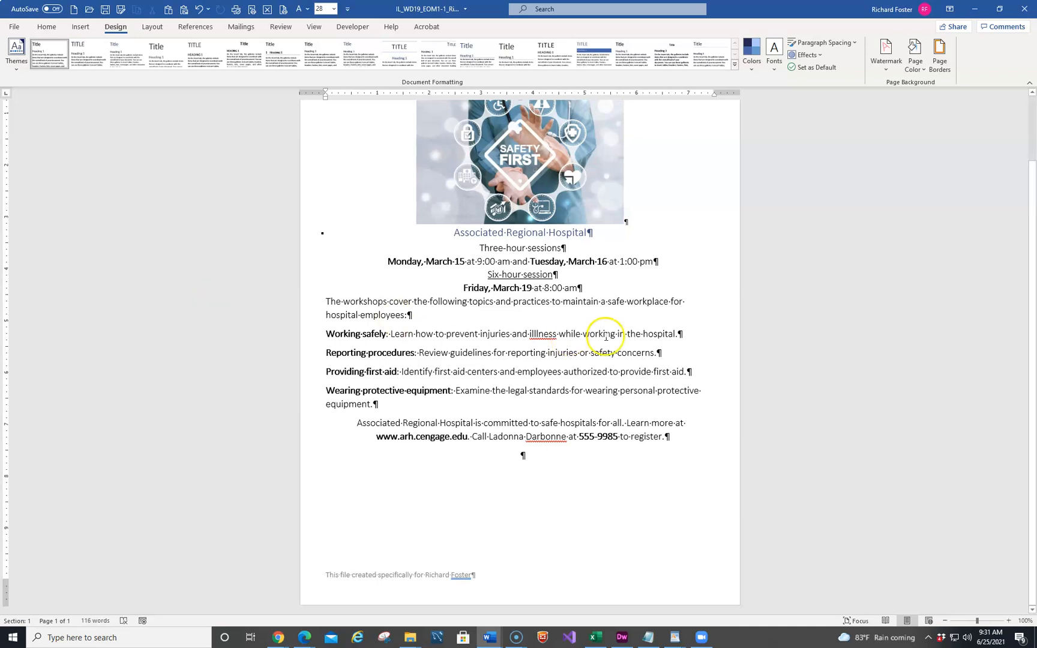
# Select the title line and change its case to Capitalize Each Word
pyautogui.scroll(3, 437, 318)
pyautogui.click(308, 155)
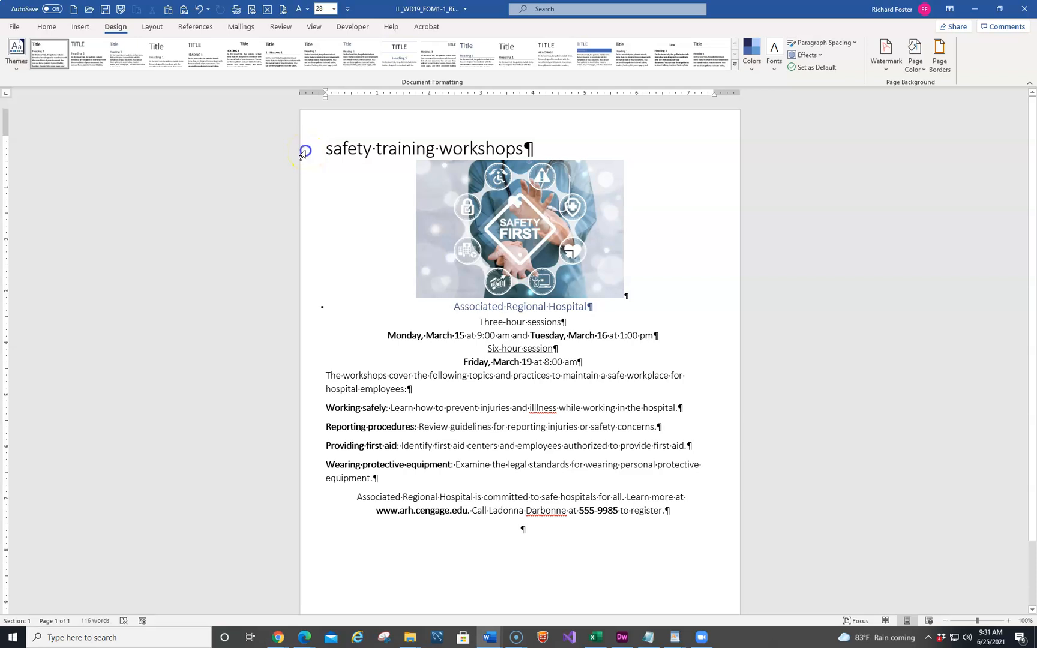
pyautogui.click(303, 155)
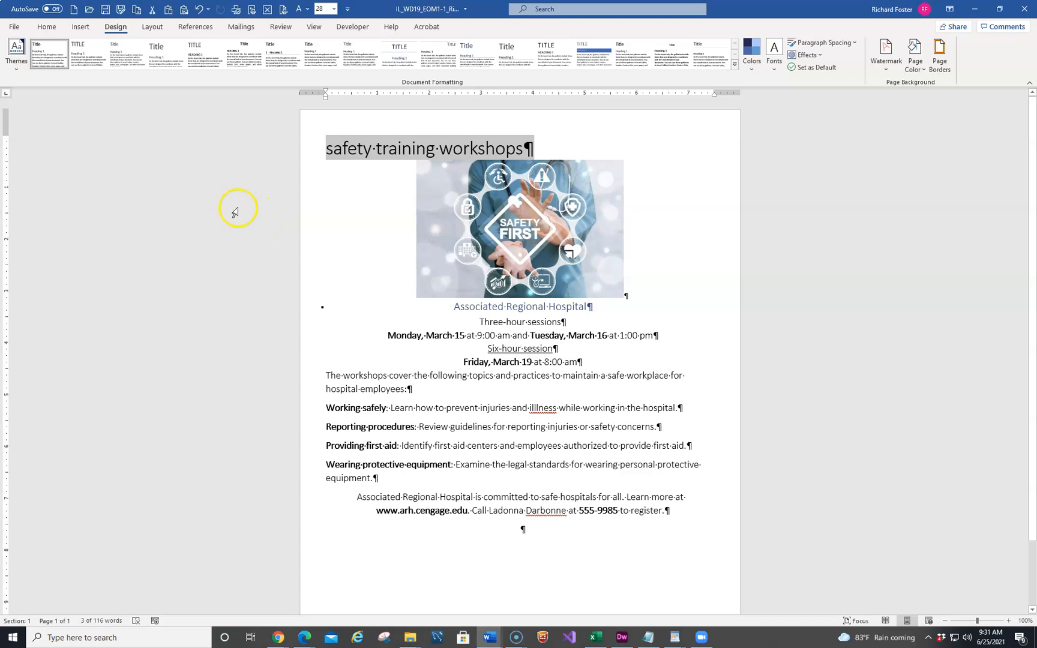
pyautogui.click(46, 27)
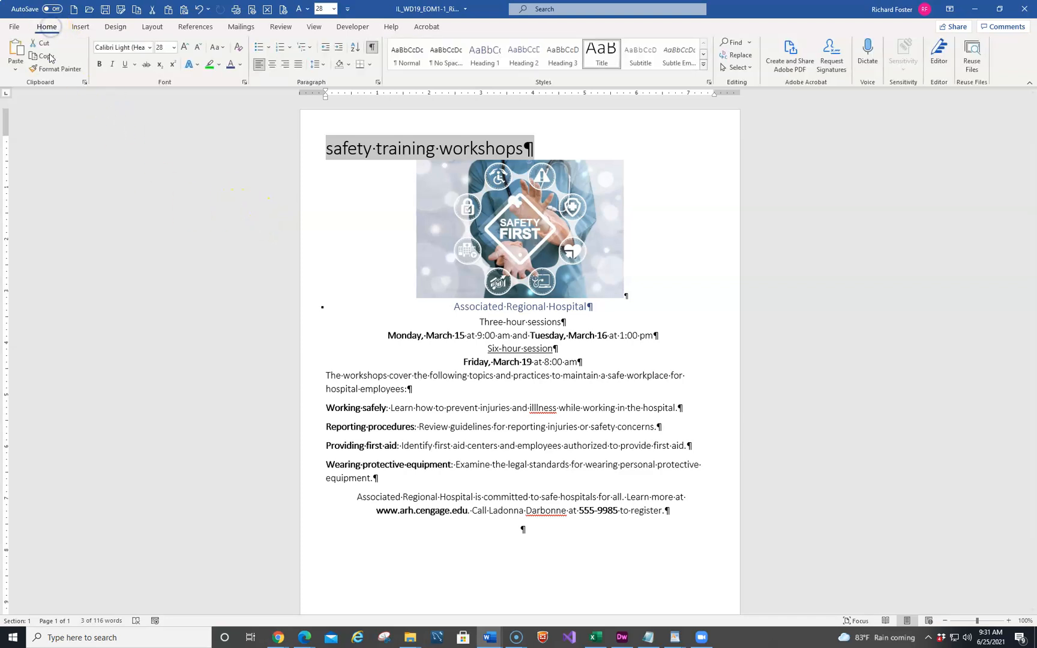
pyautogui.click(220, 50)
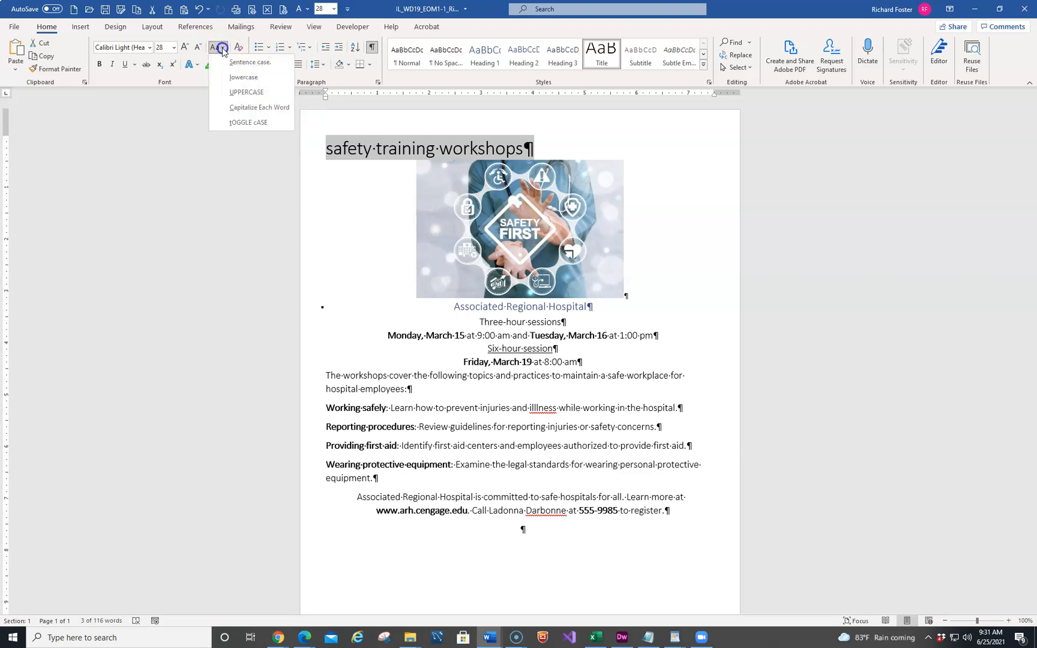
pyautogui.click(248, 108)
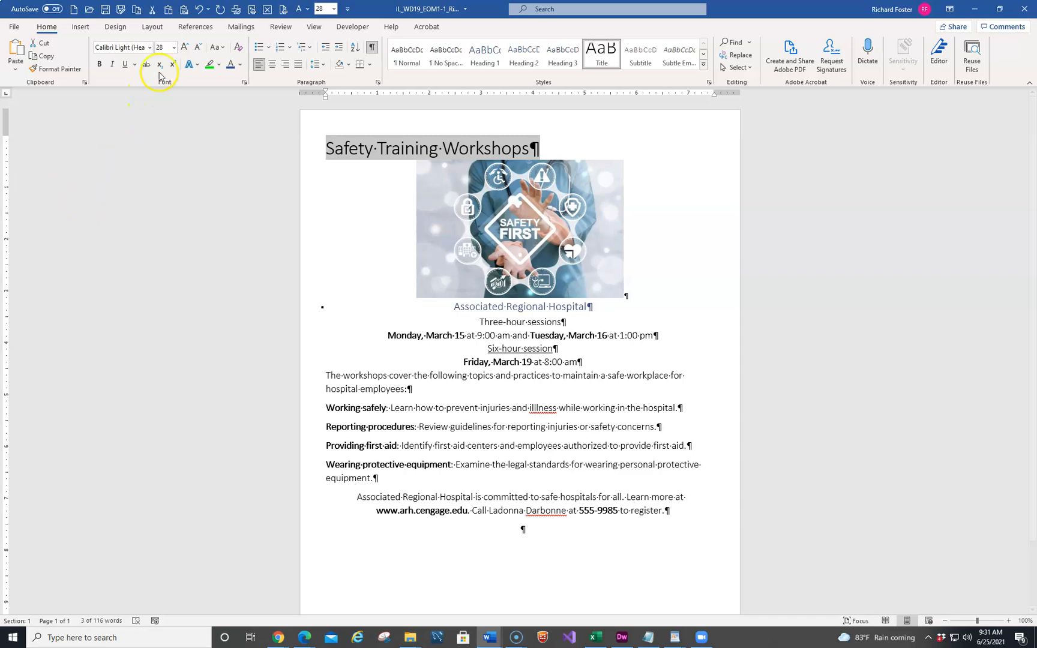
# Center the title paragraph
pyautogui.click(173, 47)
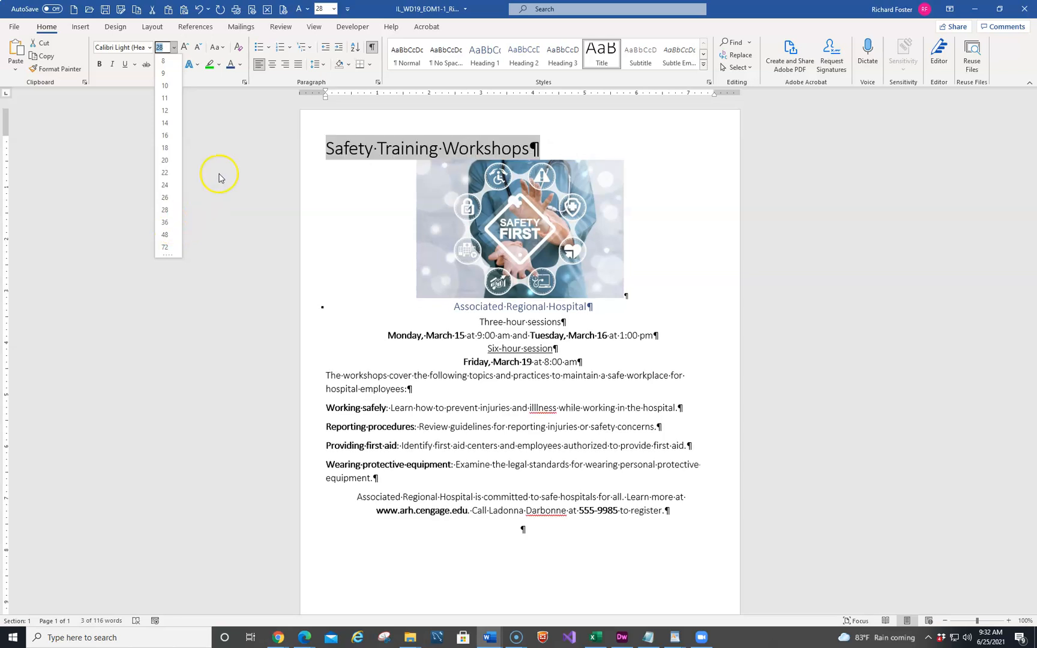
pyautogui.click(271, 68)
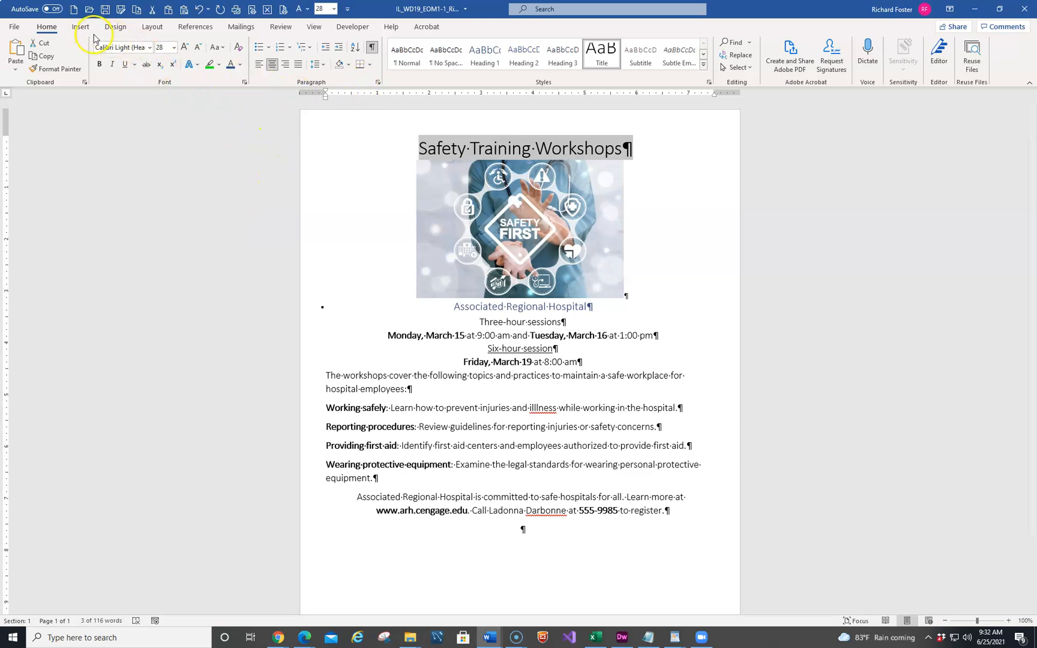
pyautogui.click(196, 68)
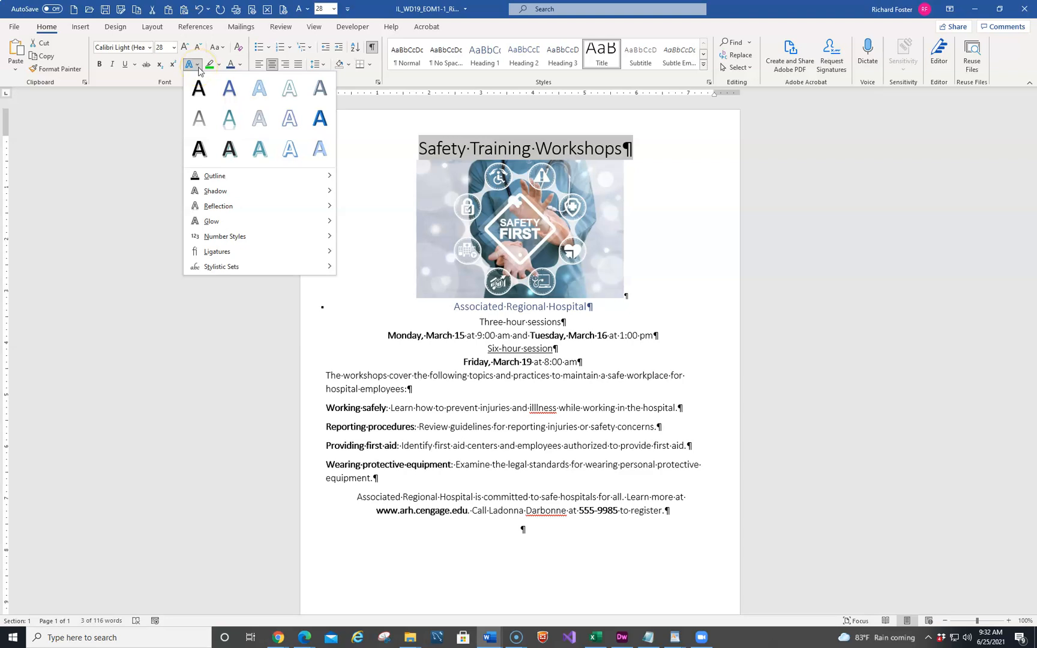
pyautogui.moveTo(222, 192)
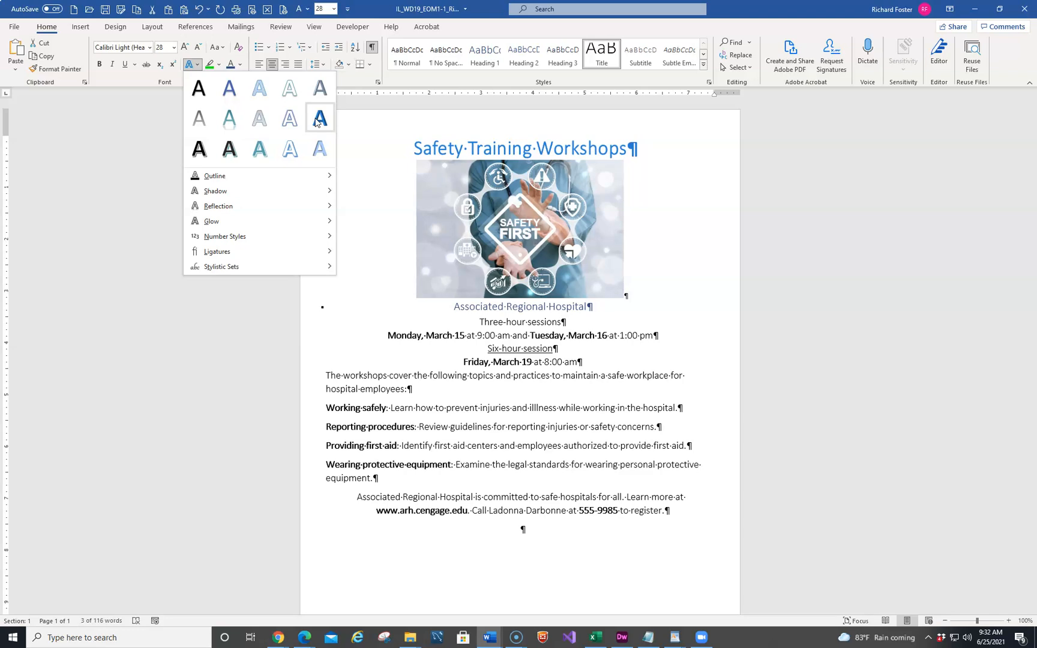
pyautogui.click(236, 176)
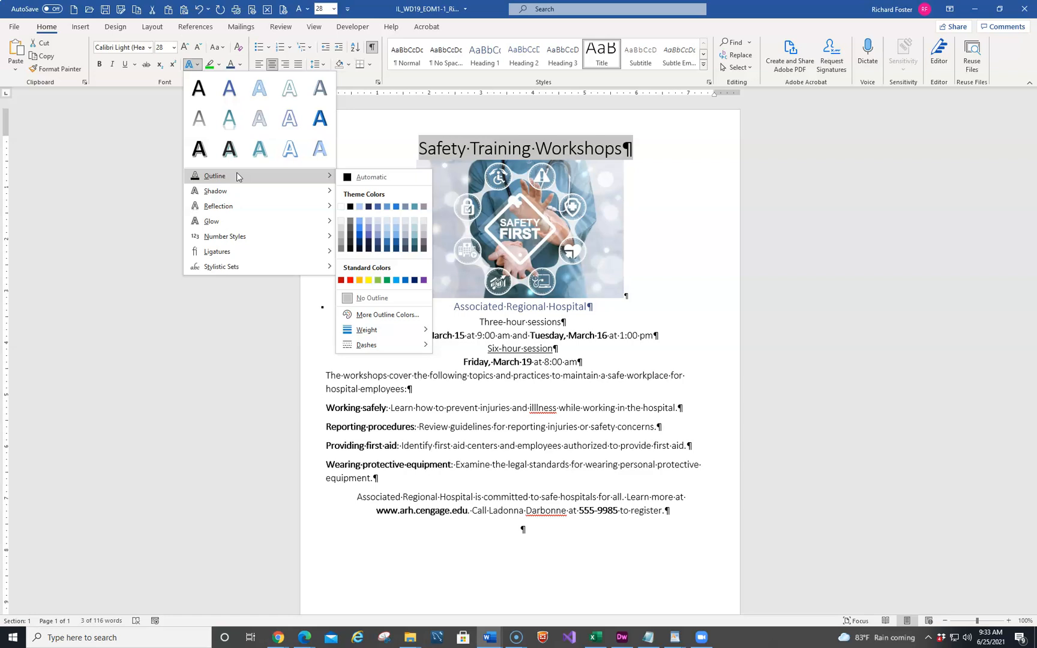
pyautogui.click(119, 236)
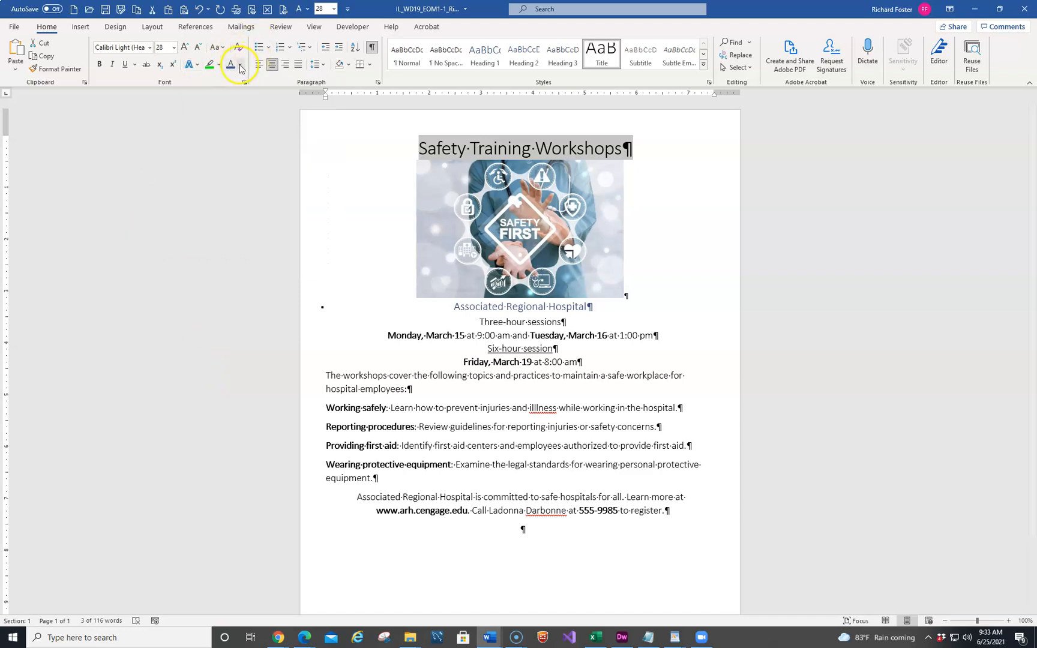
# Set the title's font color to Blue-Gray, Accent 1
pyautogui.click(240, 66)
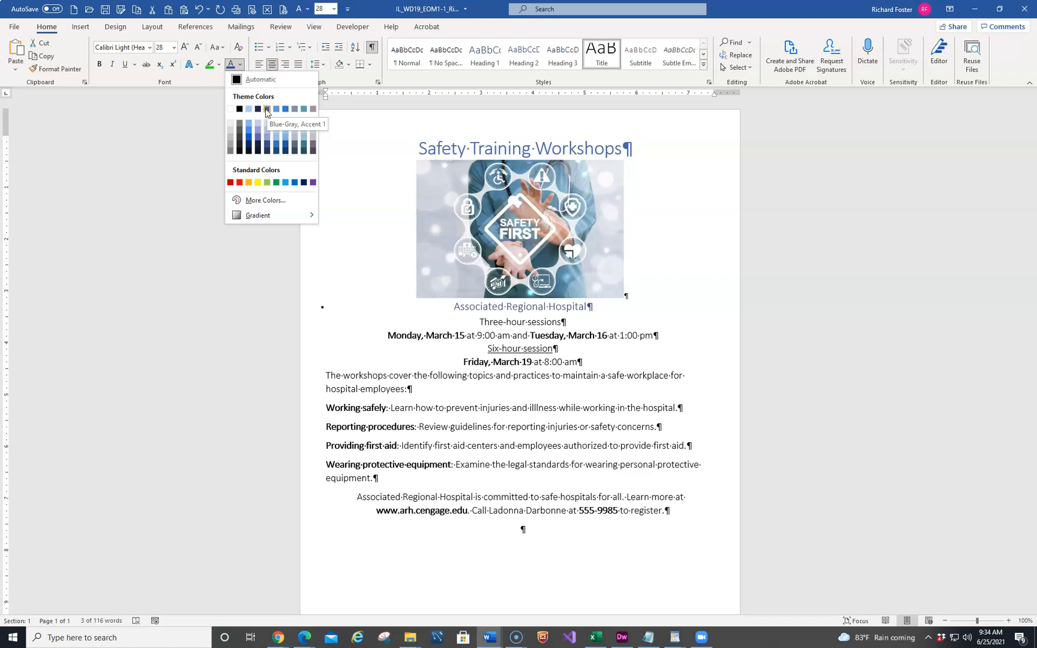
pyautogui.click(267, 110)
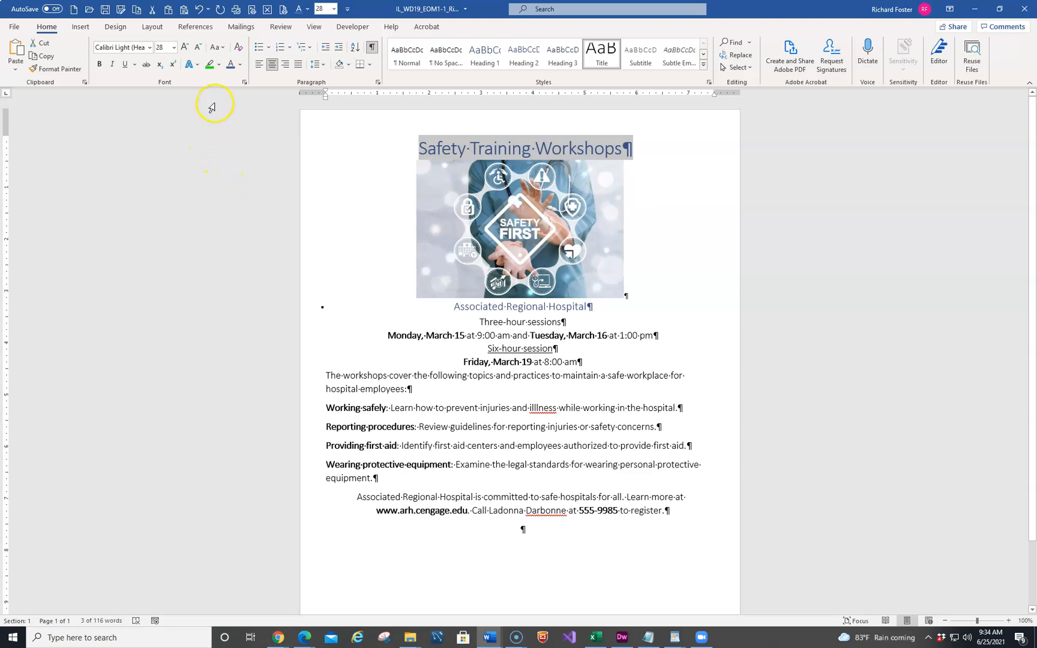
# Apply the Offset: Bottom Right outer shadow text effect to the title
pyautogui.click(197, 64)
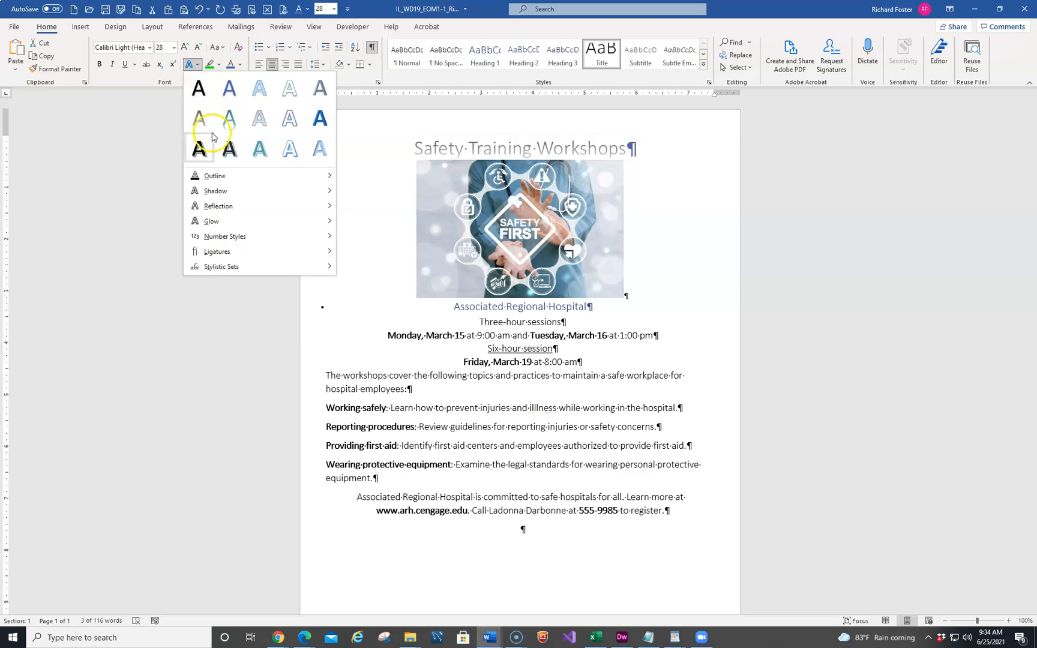
pyautogui.moveTo(214, 193)
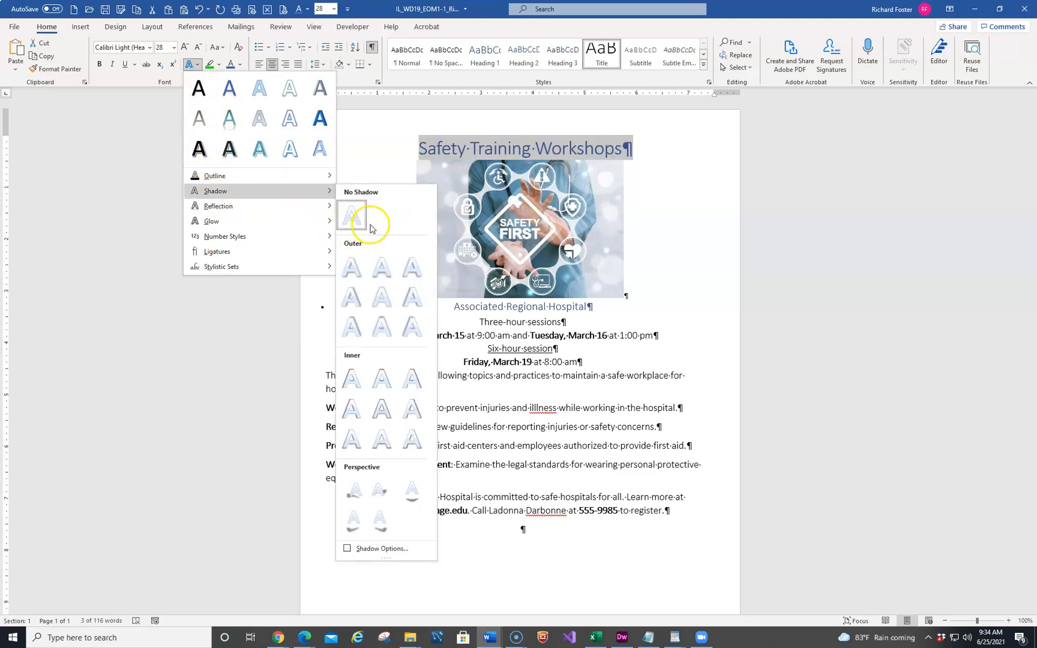
pyautogui.click(354, 266)
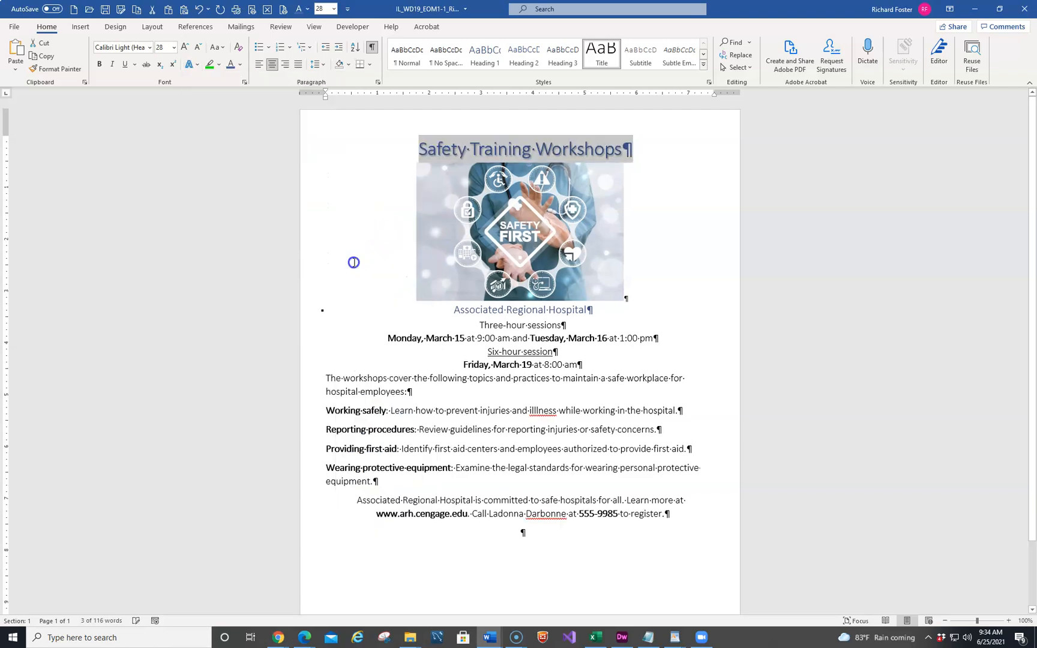
# Try resizing the safety picture to 4" high and 6" wide, then undo the resize
pyautogui.click(205, 272)
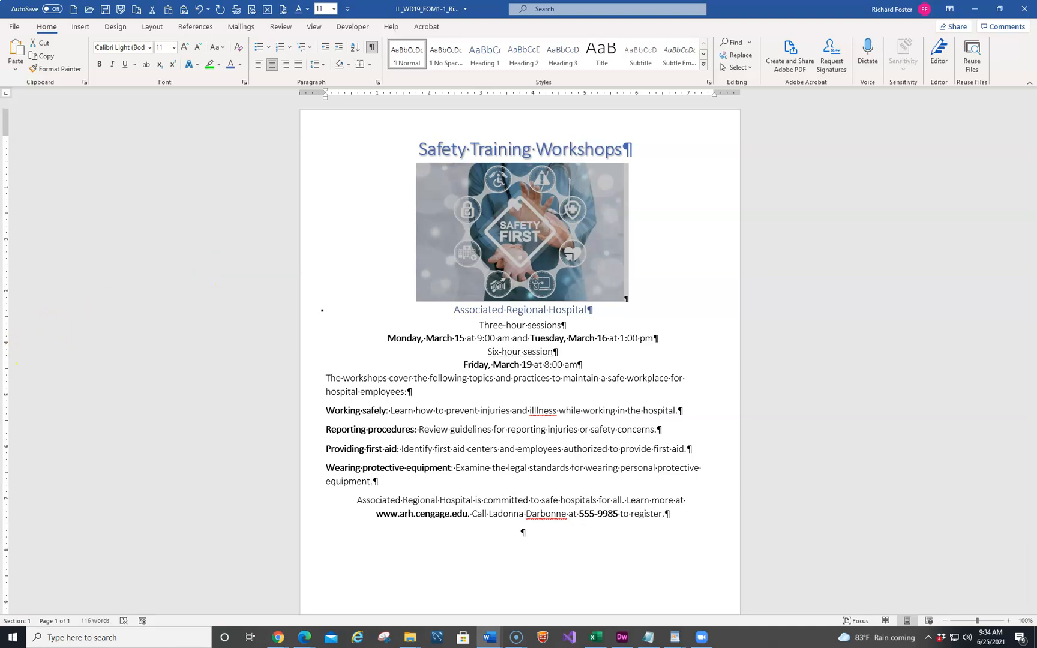
pyautogui.click(516, 237)
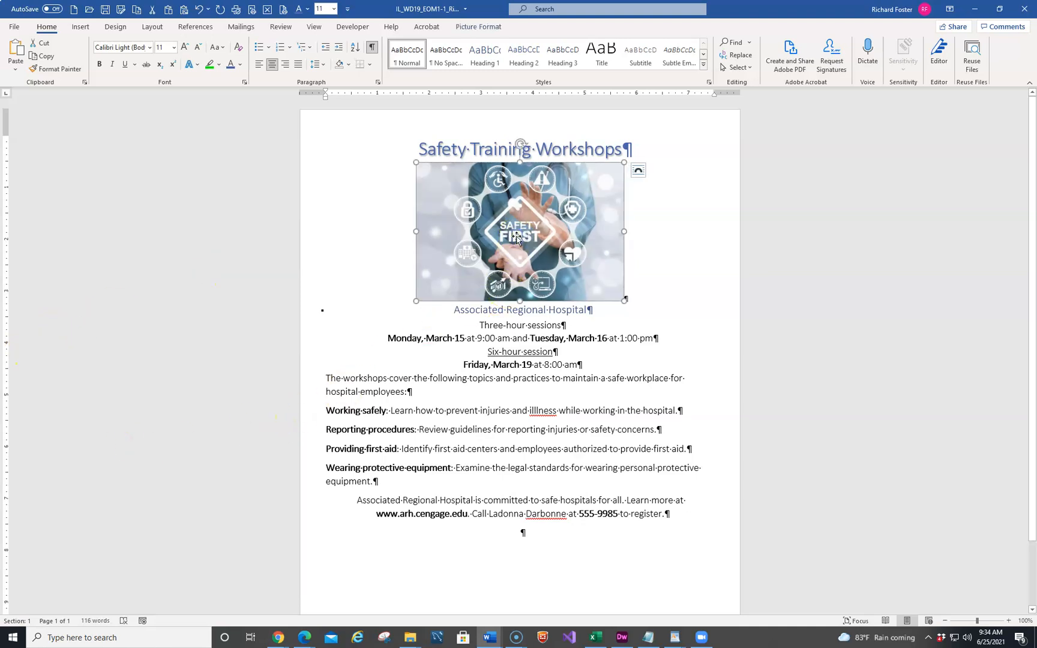
pyautogui.click(478, 26)
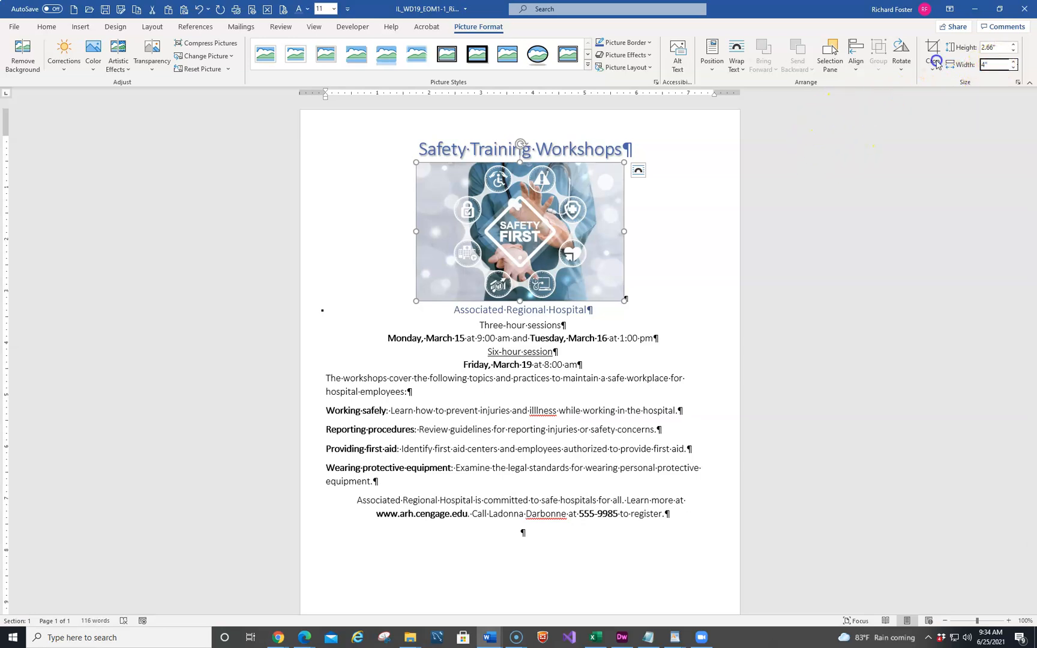
pyautogui.click(983, 66)
pyautogui.write('4')
pyautogui.press('Return')
pyautogui.write('6')
pyautogui.press('Return')
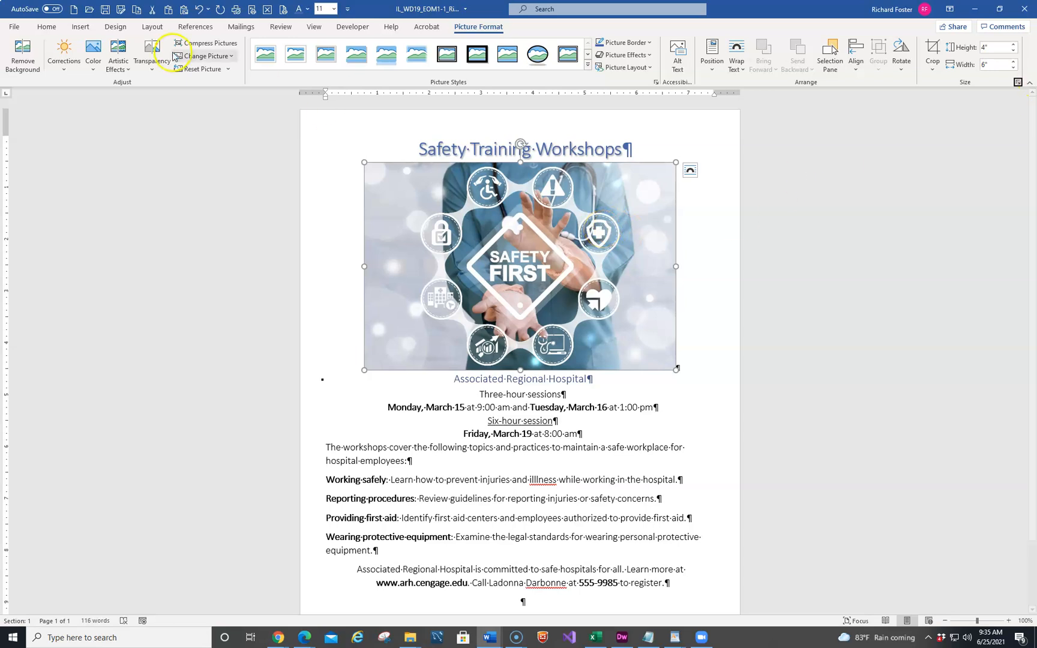
pyautogui.click(199, 11)
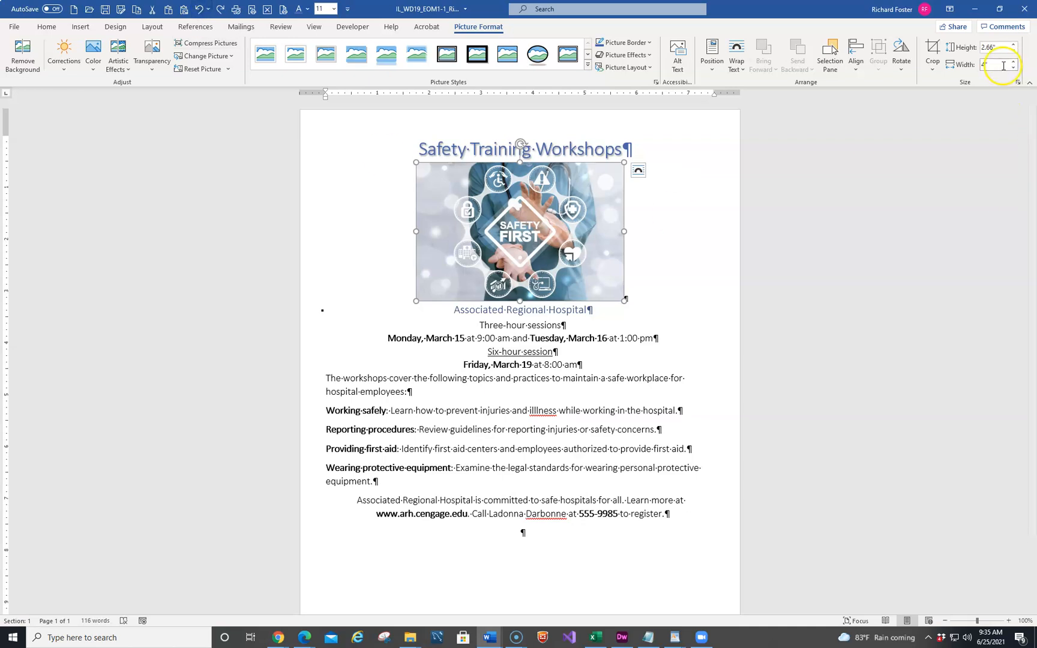
# Turn off the picture's aspect ratio lock and set its width to 6"
pyautogui.click(1019, 84)
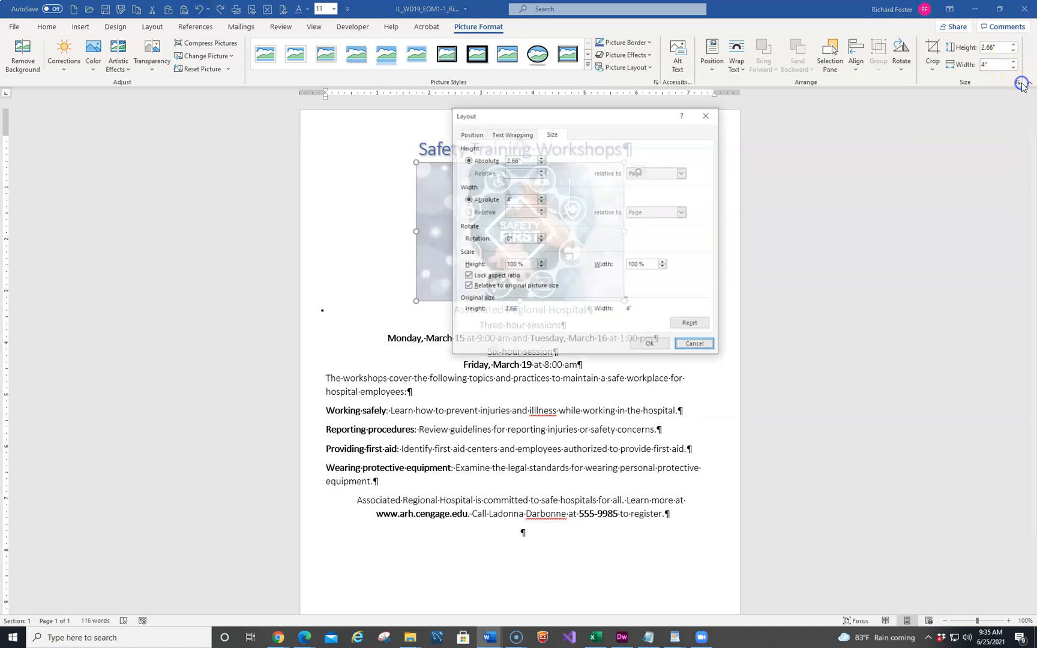
pyautogui.click(468, 276)
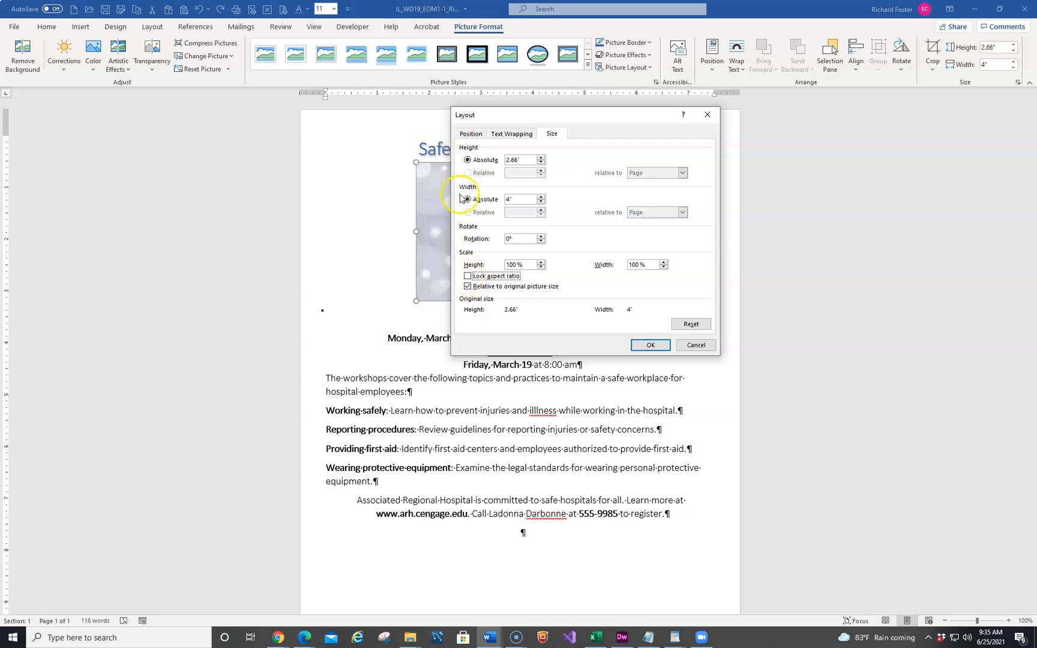
pyautogui.click(522, 198)
pyautogui.write('6')
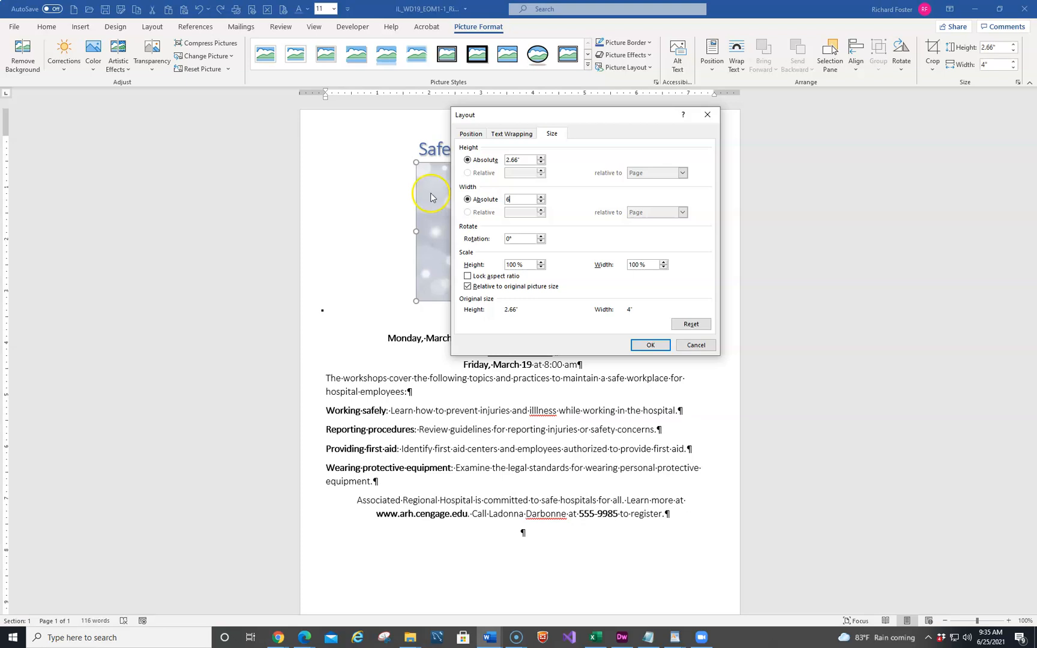
pyautogui.click(649, 346)
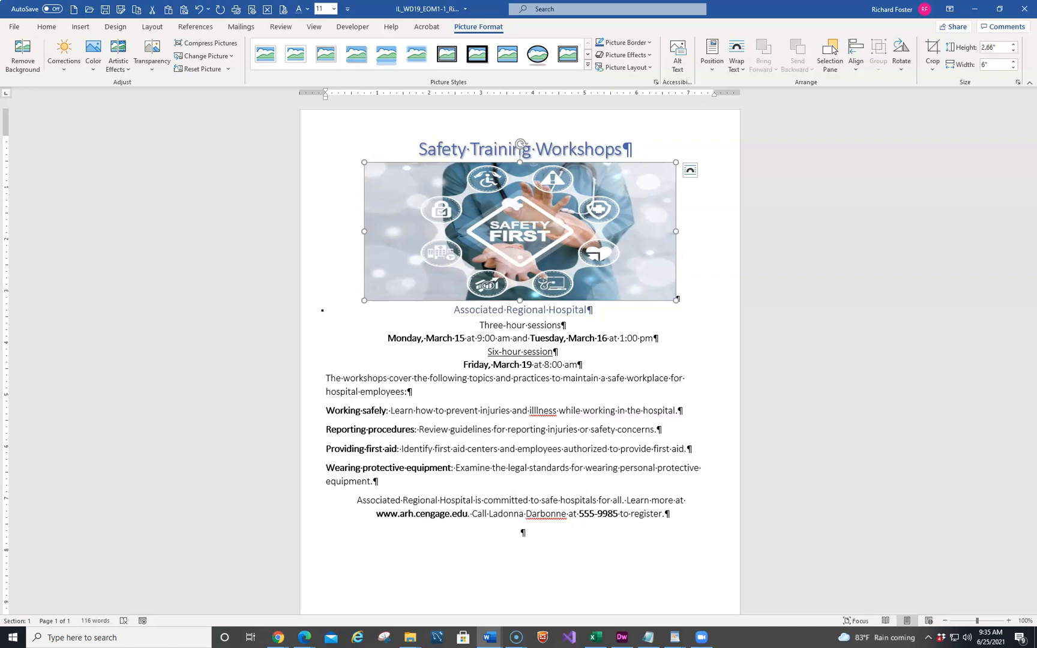
# Compare the picture with the instructions document, then undo the stretched picture resize
pyautogui.moveTo(0, 120); pyautogui.dragTo(629, 79)
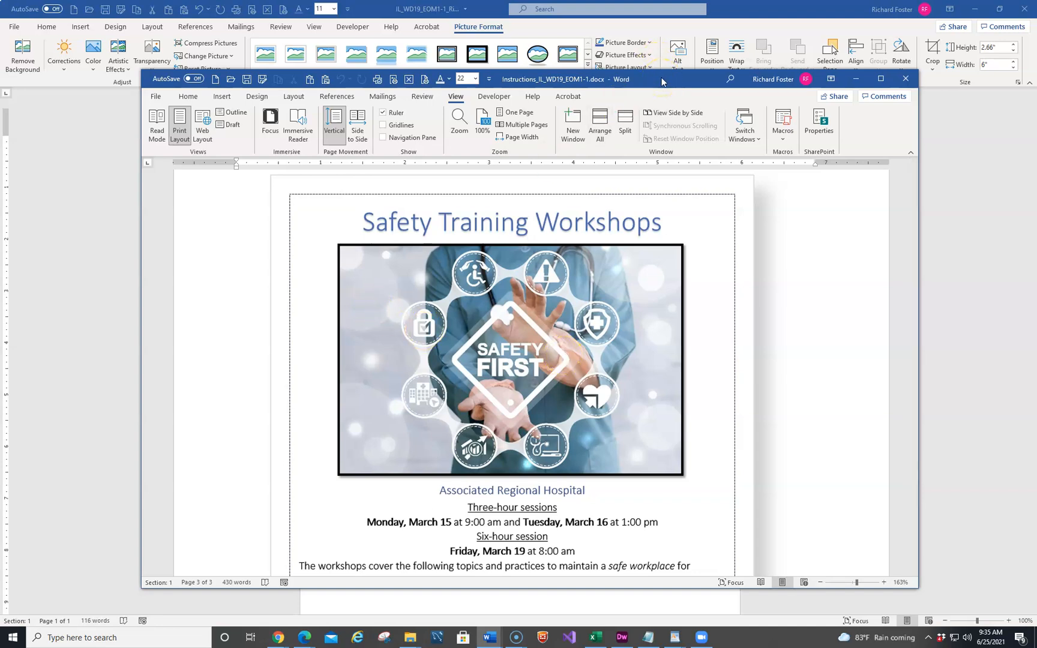
pyautogui.moveTo(662, 81); pyautogui.dragTo(0, 195)
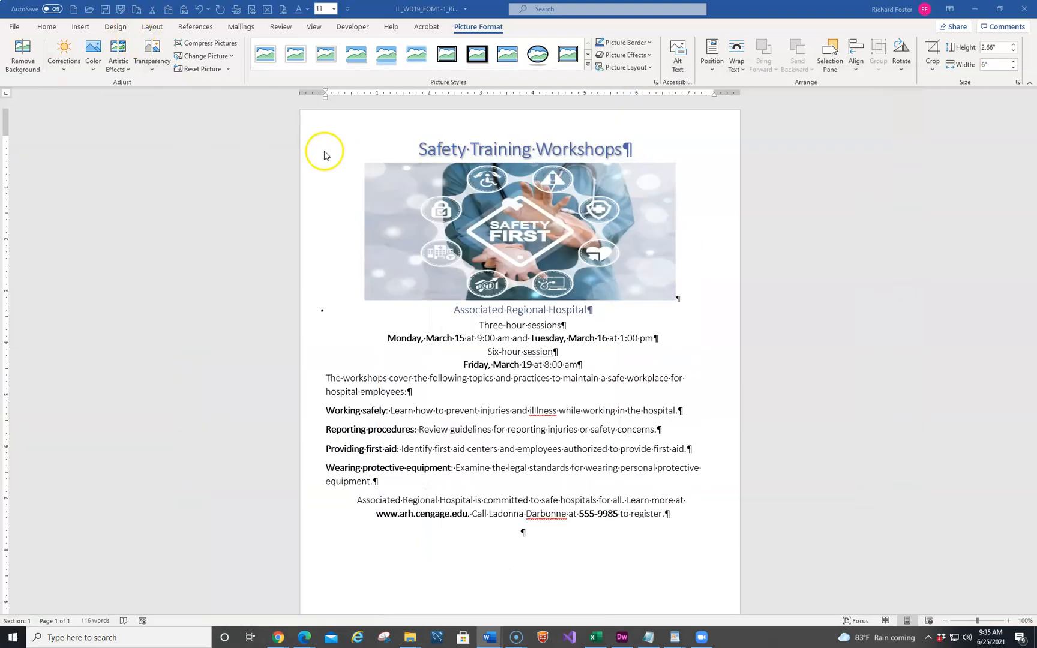
pyautogui.click(474, 213)
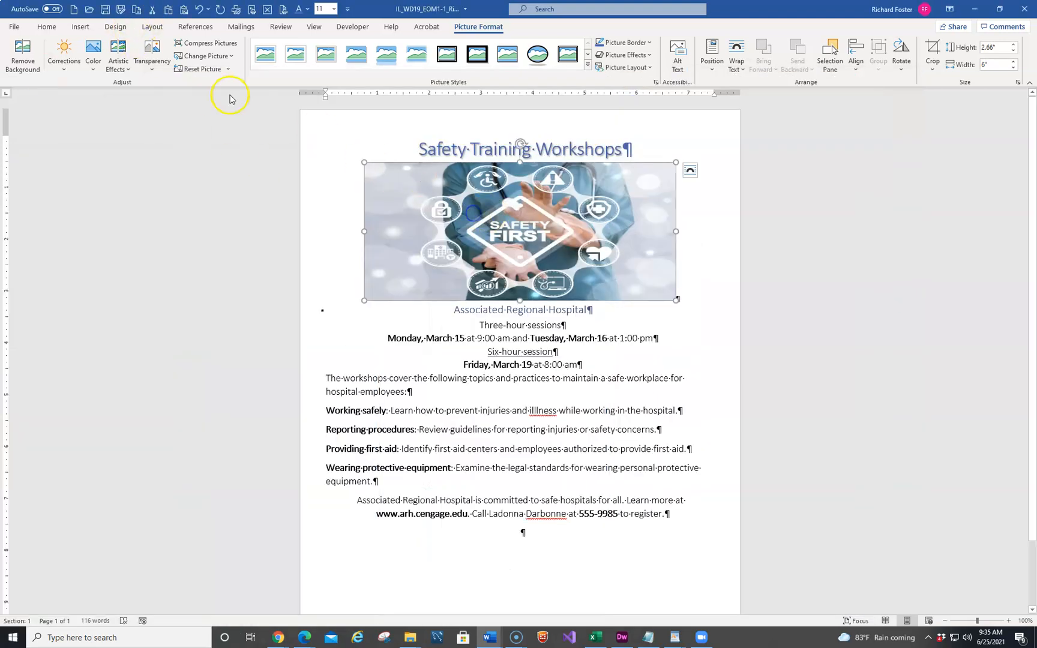
pyautogui.click(198, 9)
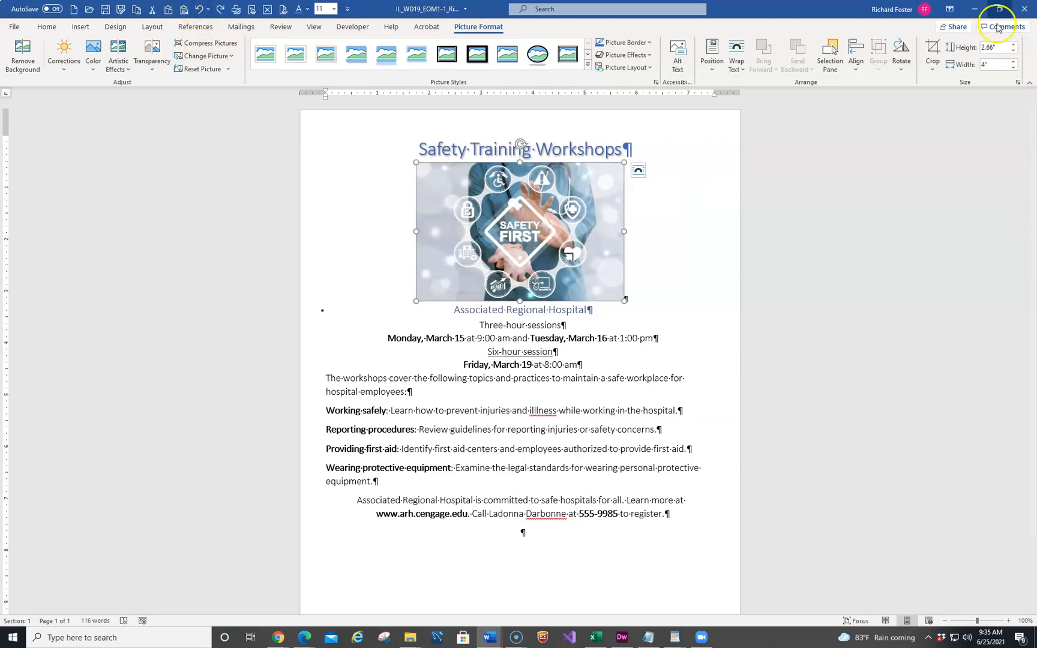
# Set the safety picture's width to 6" with the aspect ratio locked, keeping it proportional
pyautogui.click(1016, 83)
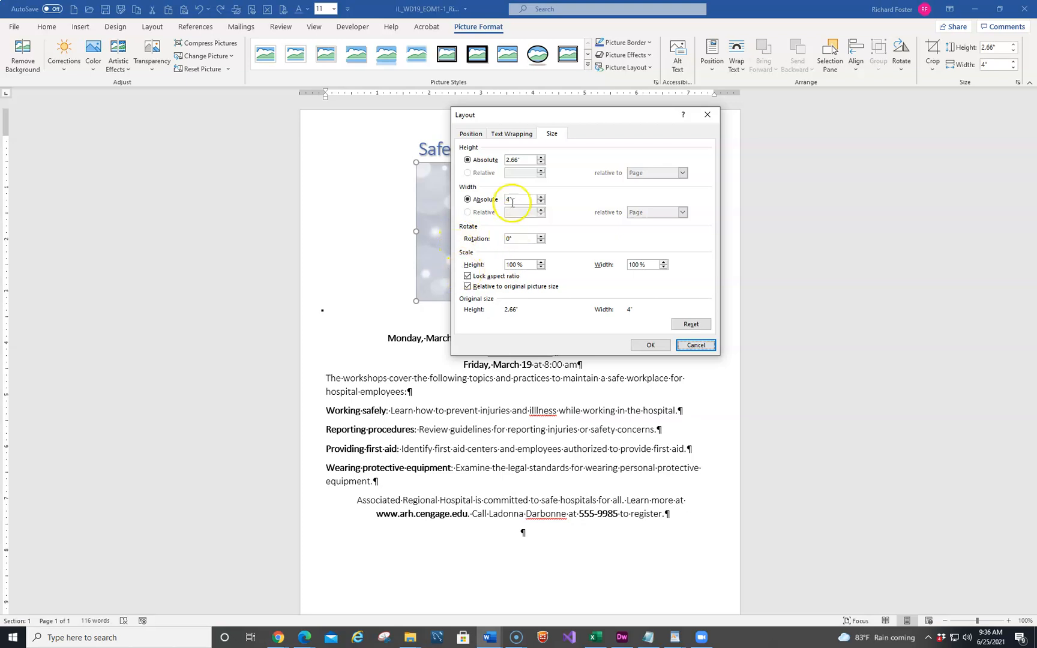
pyautogui.doubleClick(513, 201)
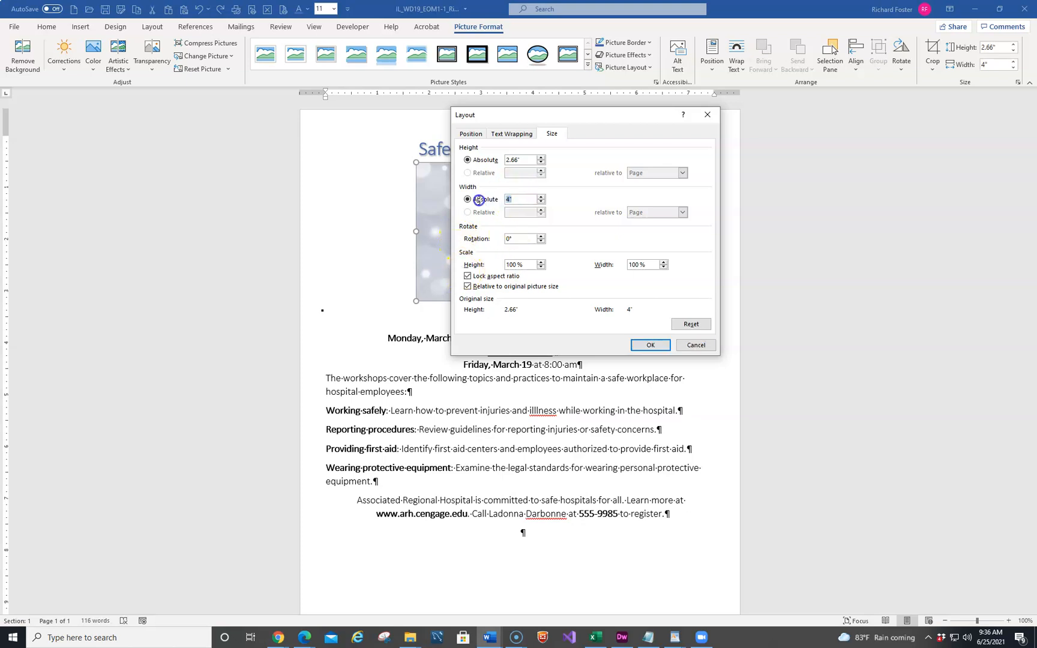
pyautogui.write('6')
pyautogui.press('Return')
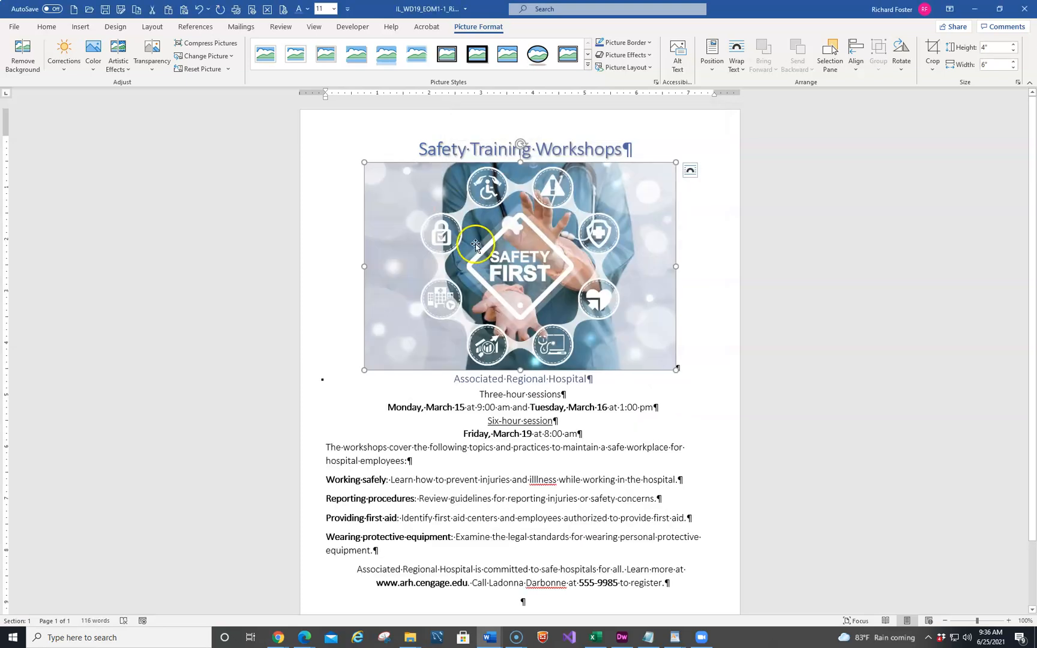
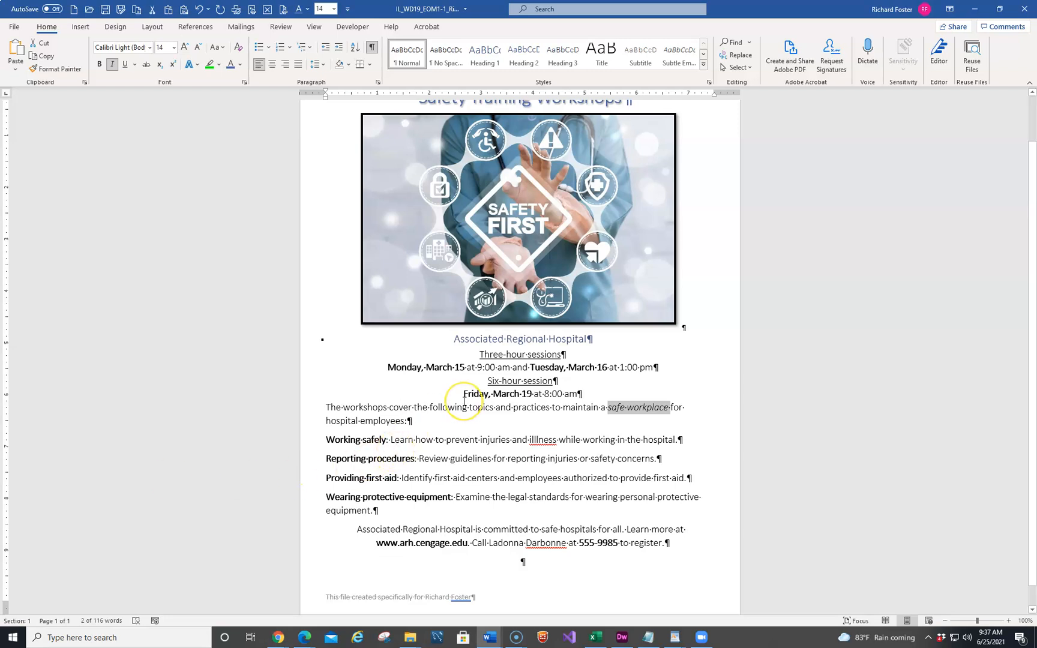
# Compare the flyer's lower section with the instructions document
pyautogui.scroll(-1, 465, 401)
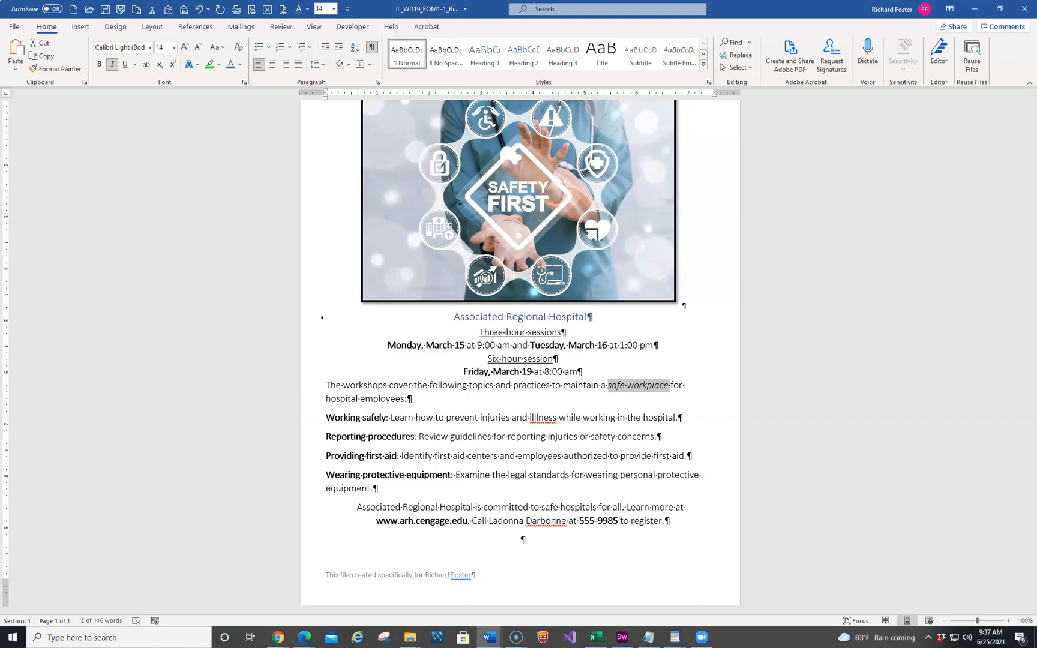
pyautogui.moveTo(0, 103); pyautogui.dragTo(699, 107)
pyautogui.scroll(-8, 438, 350)
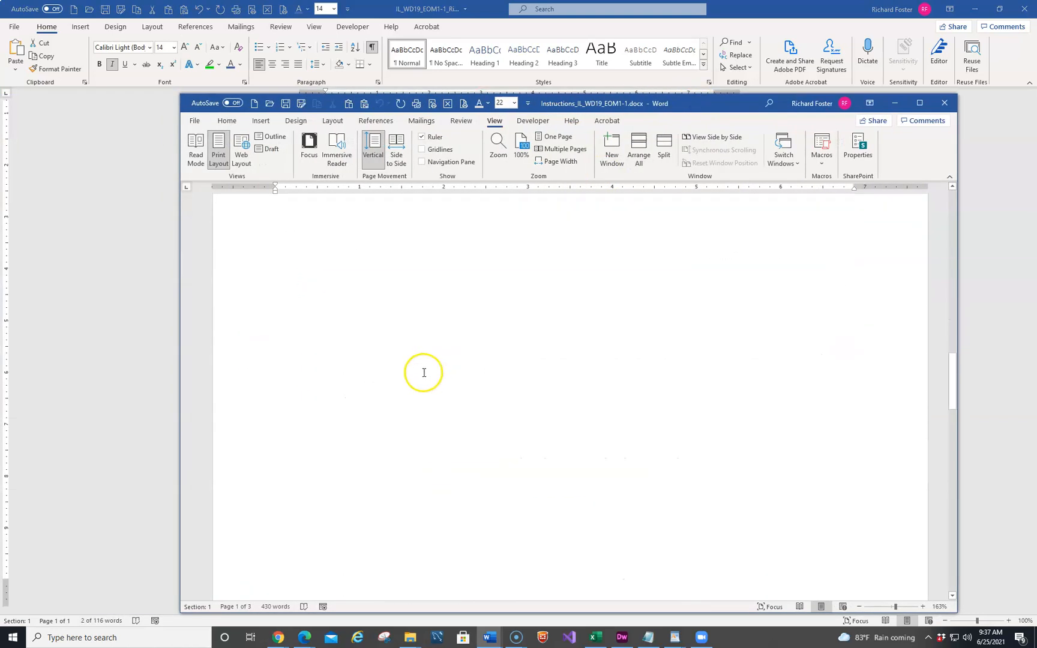
pyautogui.scroll(-15, 424, 372)
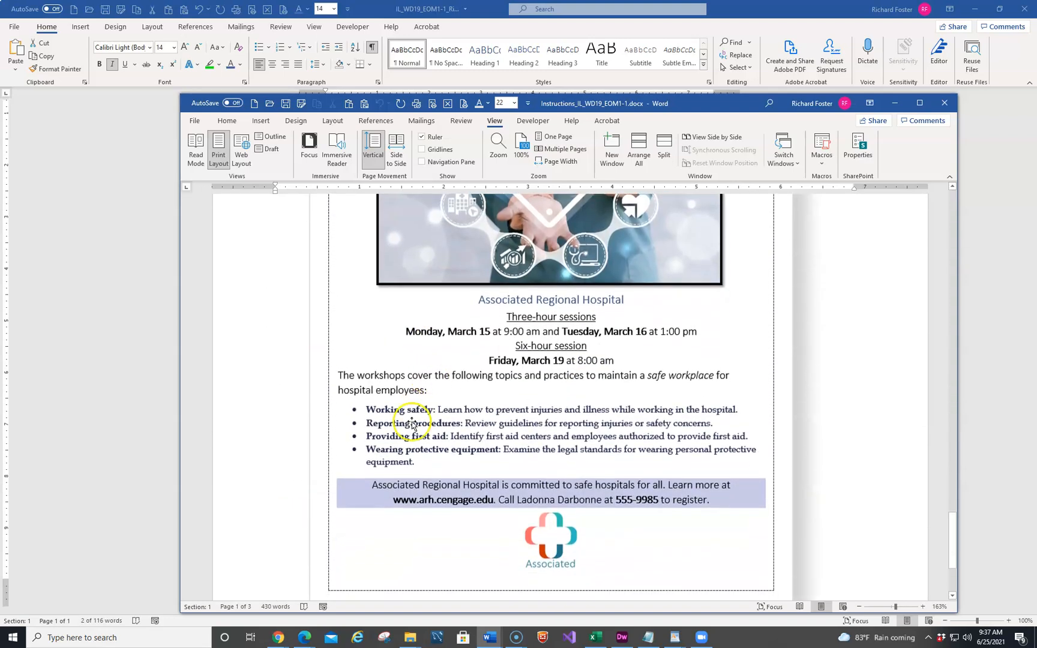
pyautogui.scroll(-2, 412, 424)
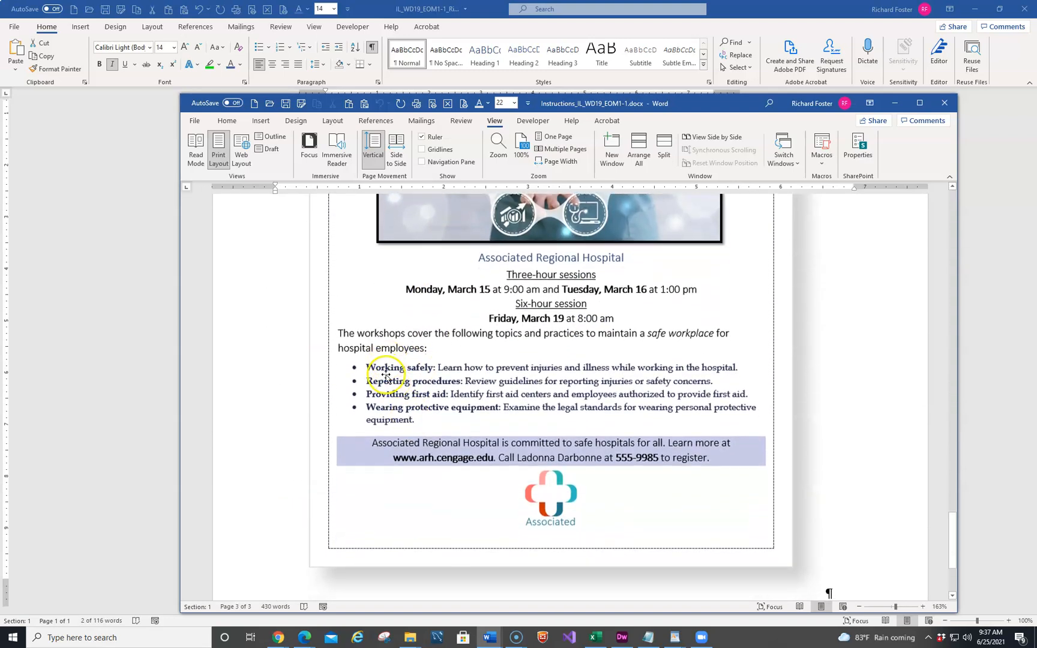
pyautogui.moveTo(701, 106); pyautogui.dragTo(0, 246)
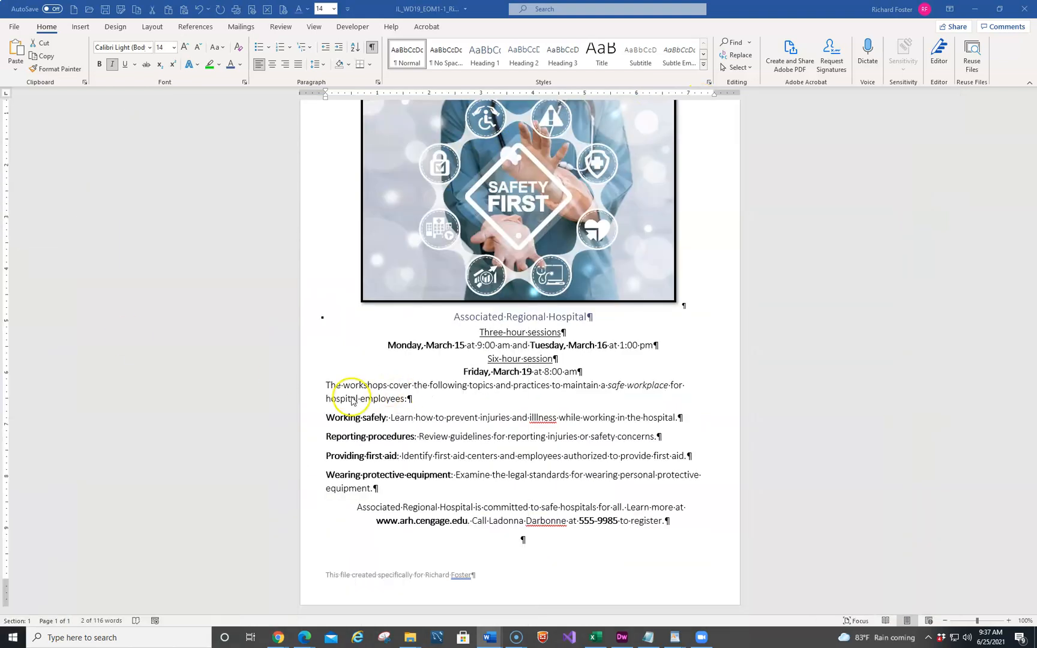
# Format the four workshop topic paragraphs as a bulleted list and set their font to Book Antiqua
pyautogui.moveTo(305, 418); pyautogui.dragTo(303, 499)
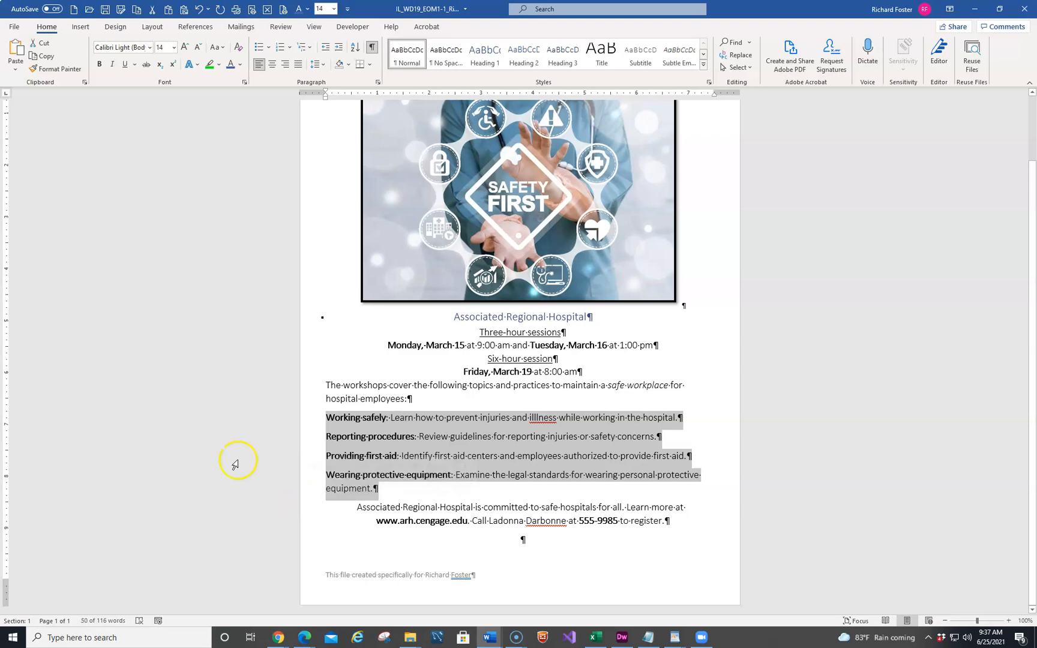
pyautogui.click(257, 48)
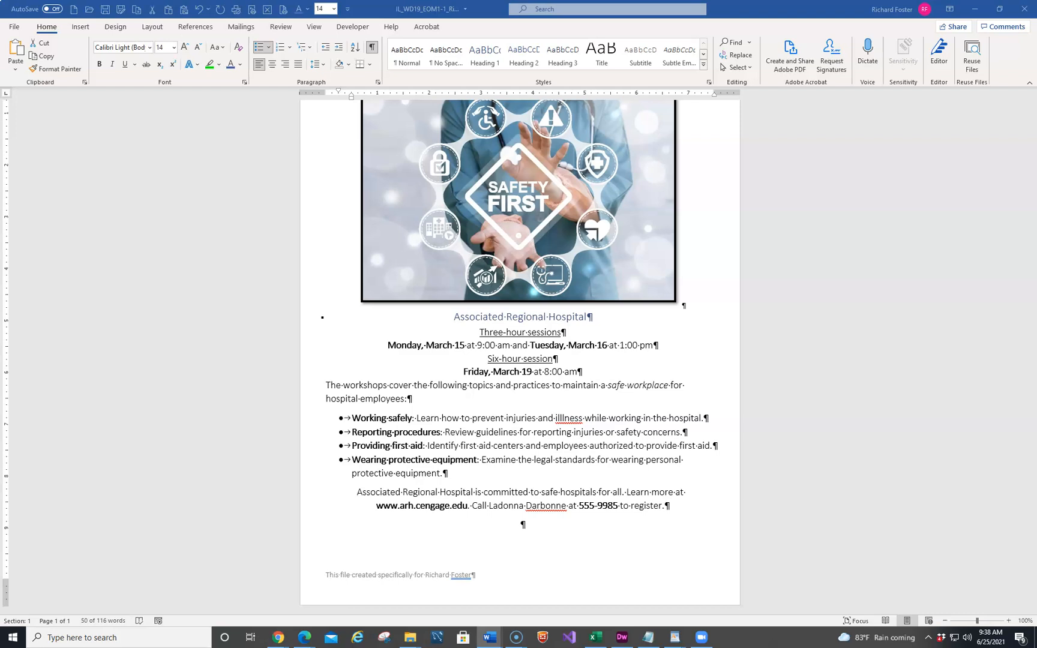
pyautogui.click(306, 421)
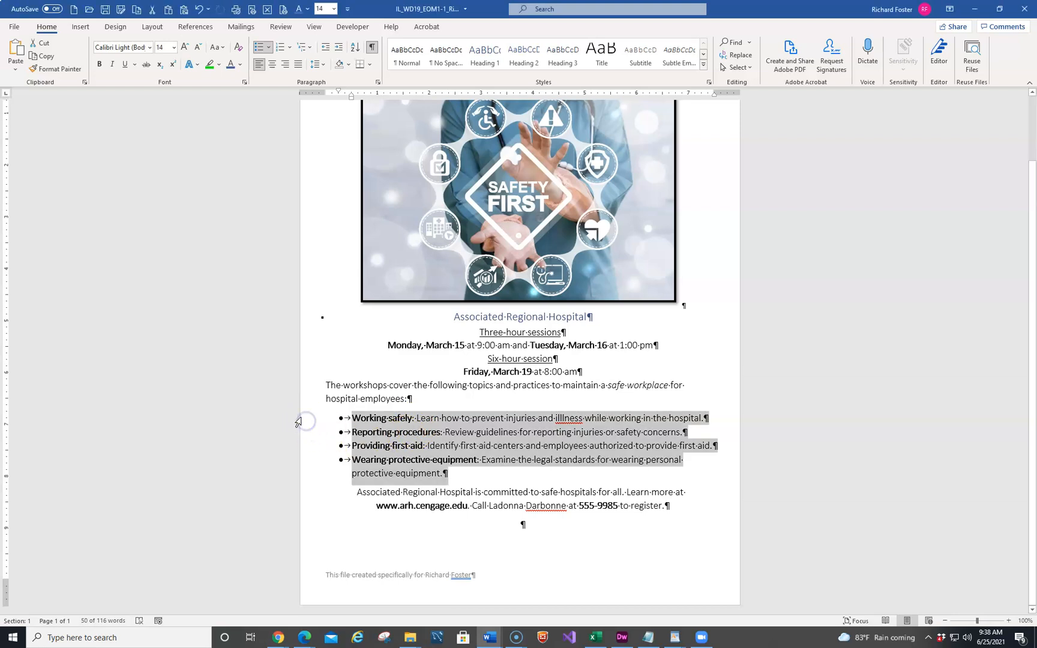
pyautogui.click(148, 48)
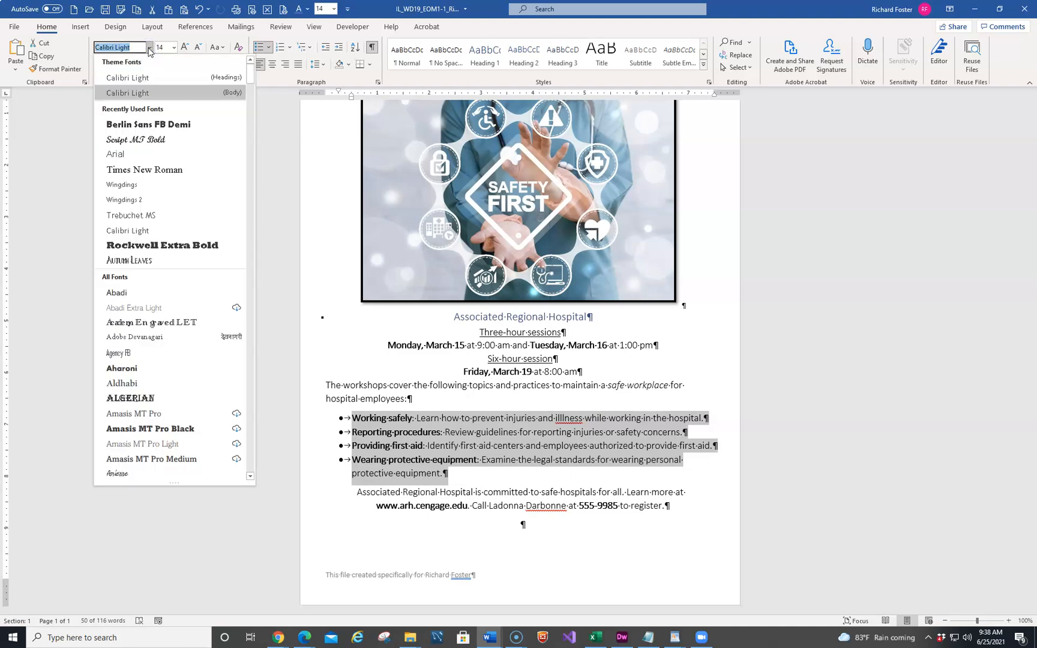
pyautogui.write('Book Antiqua')
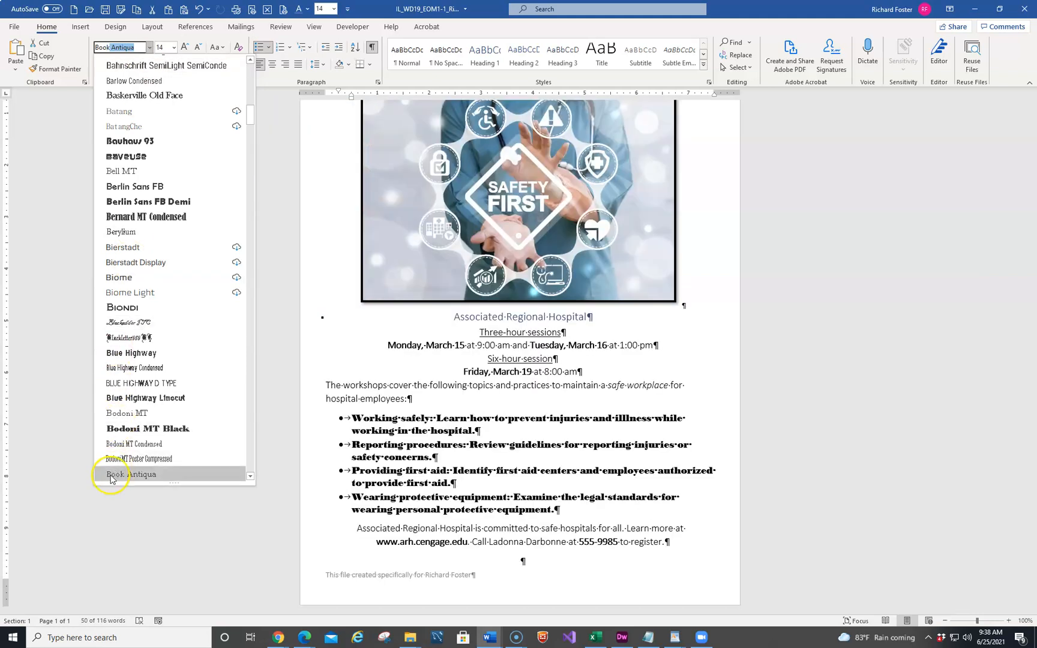
pyautogui.click(112, 474)
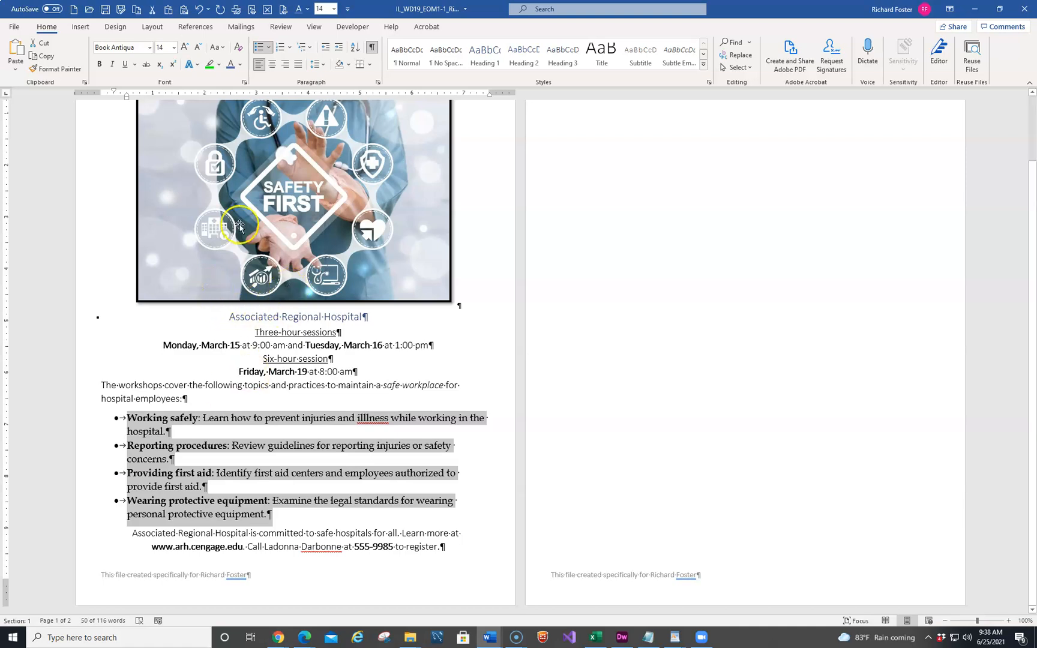
# Set the bulleted text's font color to Dark Purple, Text 2 and its size to 12 pt
pyautogui.click(242, 65)
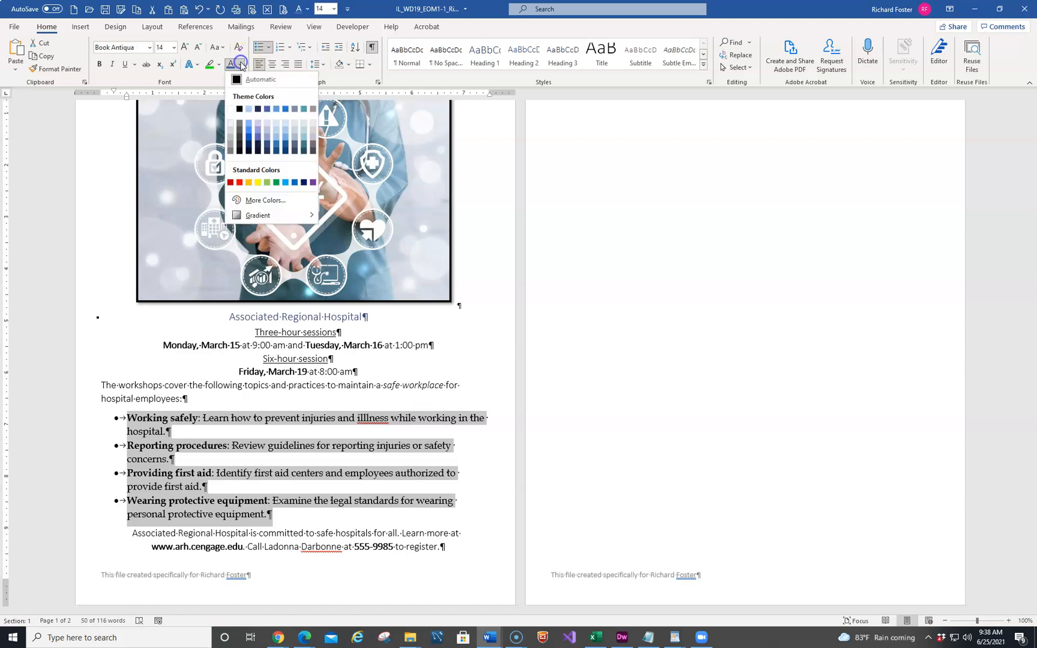
pyautogui.click(258, 110)
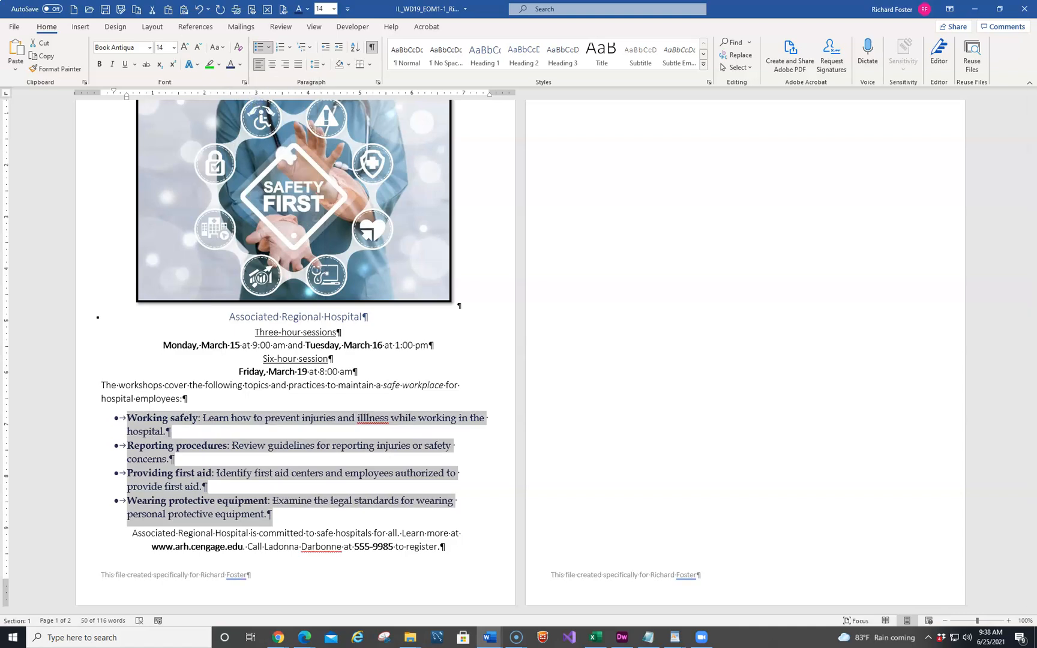
pyautogui.click(173, 50)
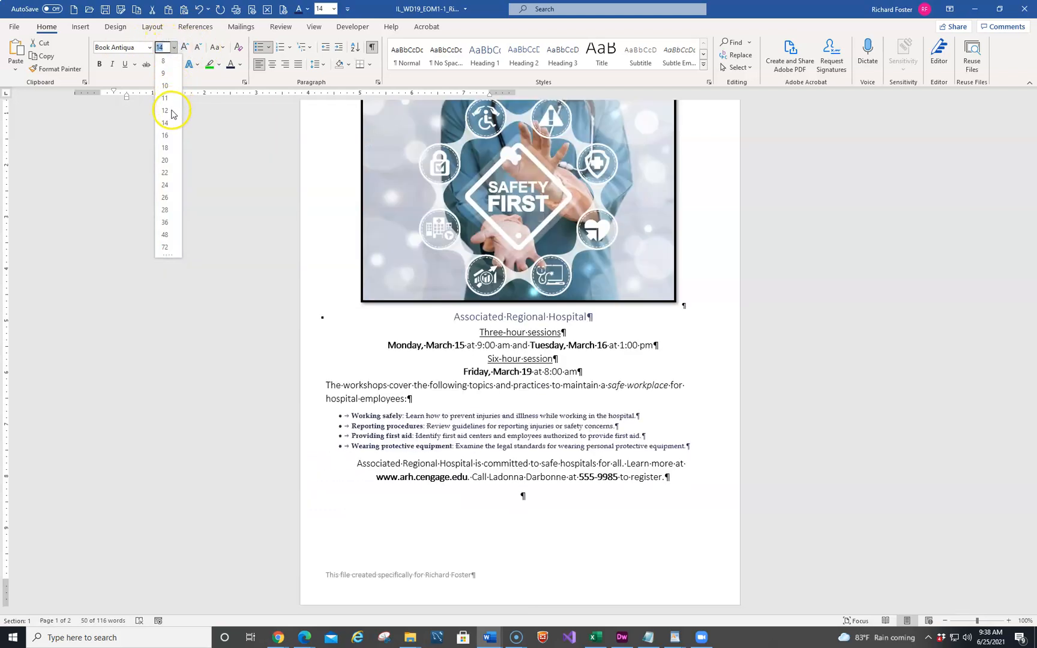
pyautogui.click(165, 111)
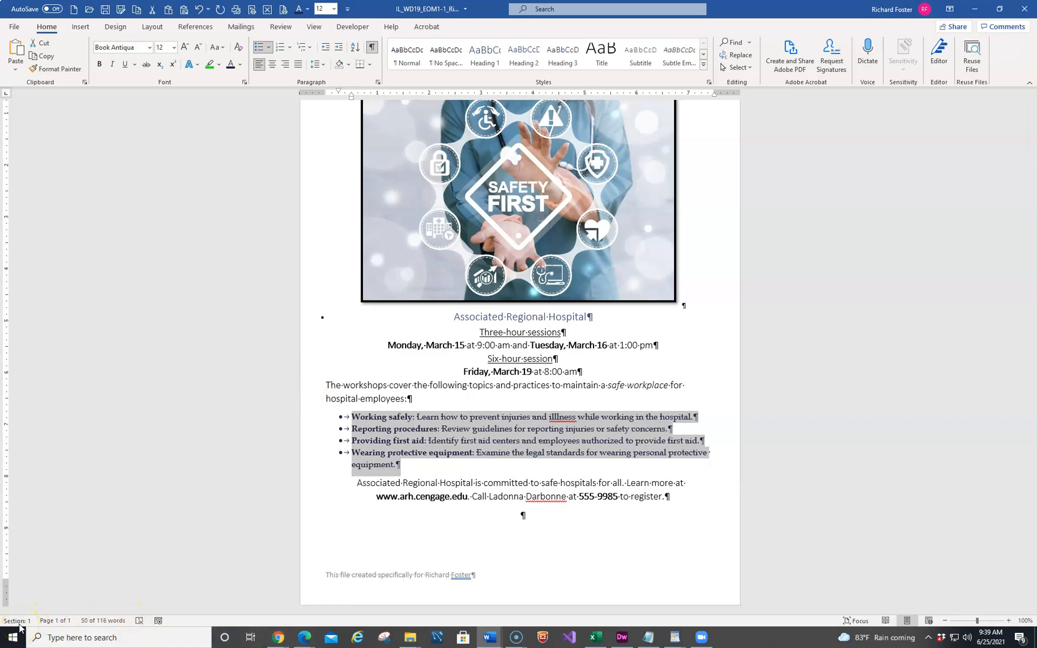
pyautogui.click(236, 371)
pyautogui.click(220, 264)
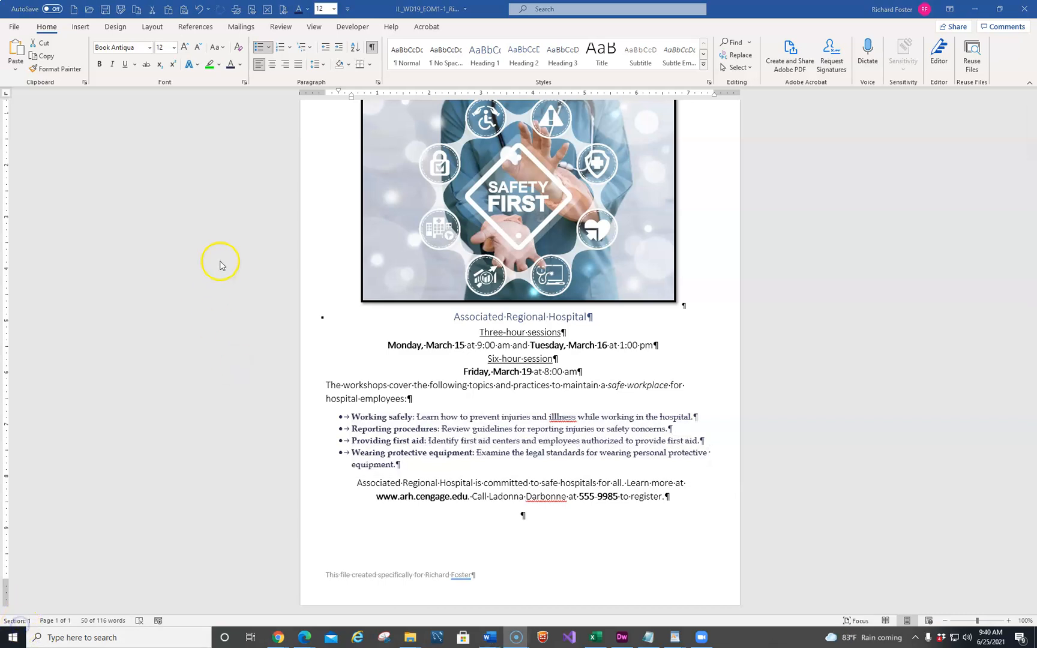
pyautogui.click(115, 29)
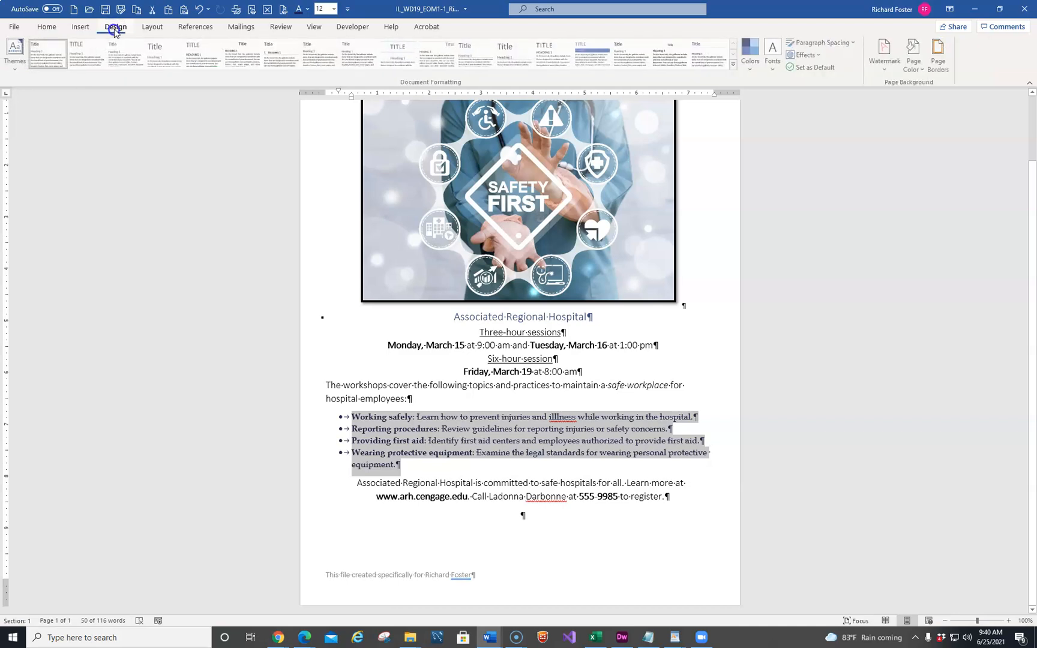
pyautogui.click(944, 56)
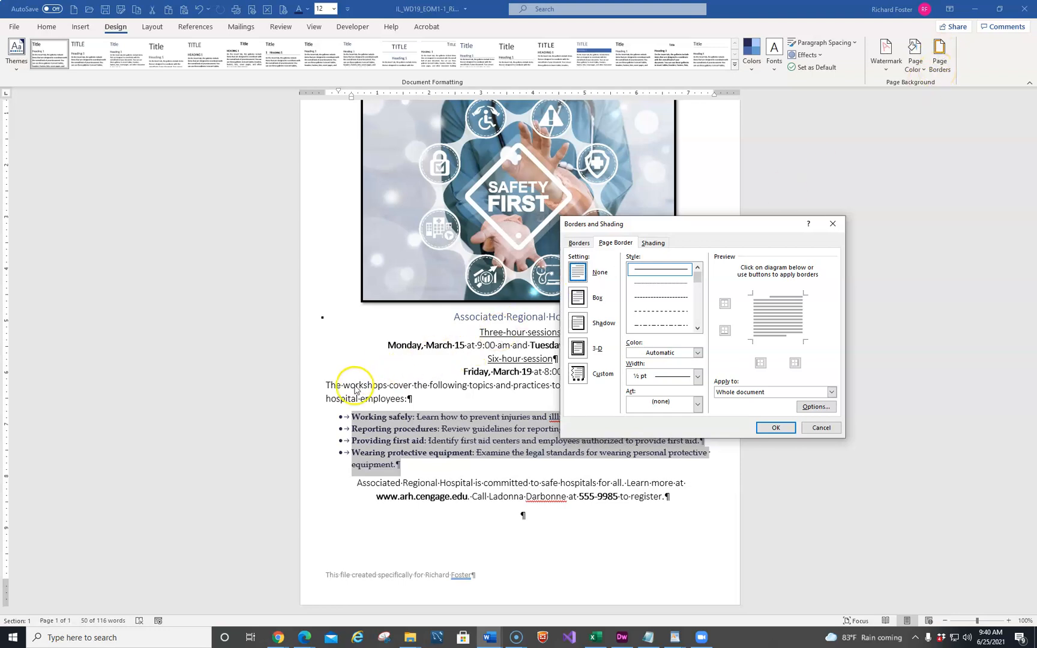
pyautogui.click(653, 242)
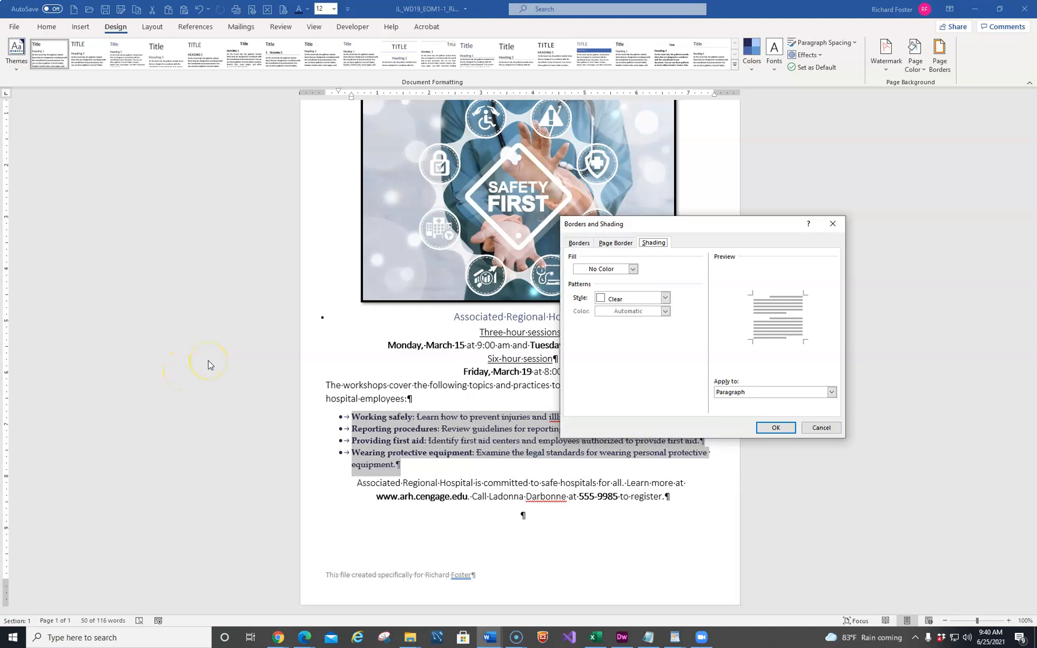
pyautogui.click(822, 429)
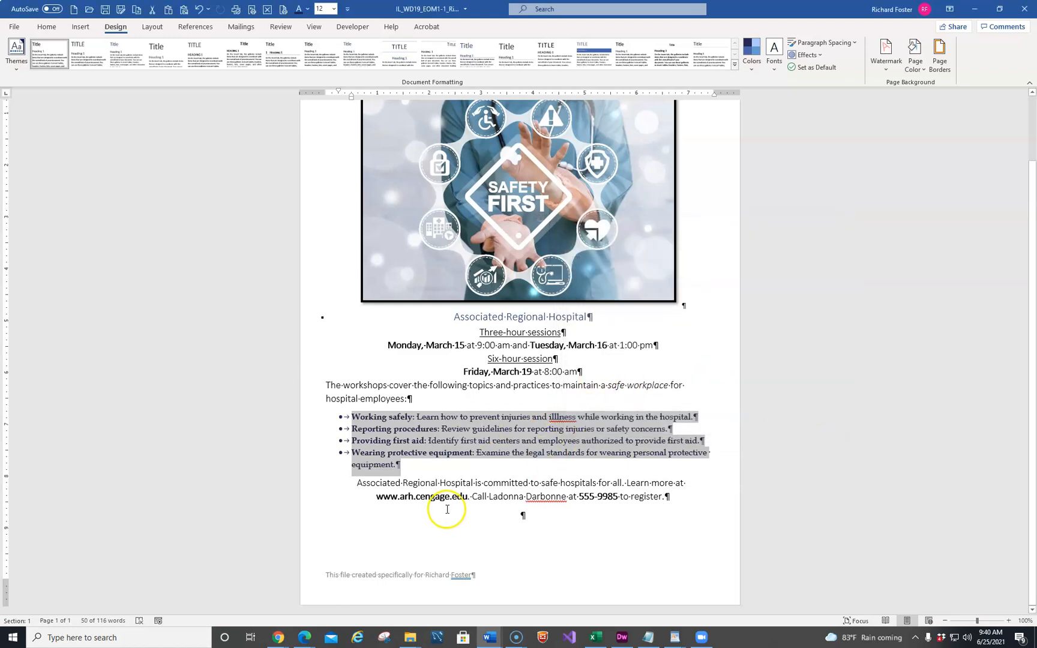
# Shade the closing paragraph about the hospital's commitment with Dark Purple, Text 2, Lighter 80%
pyautogui.click(293, 490)
pyautogui.keyDown('shift'); pyautogui.click(293, 499); pyautogui.keyUp('shift')
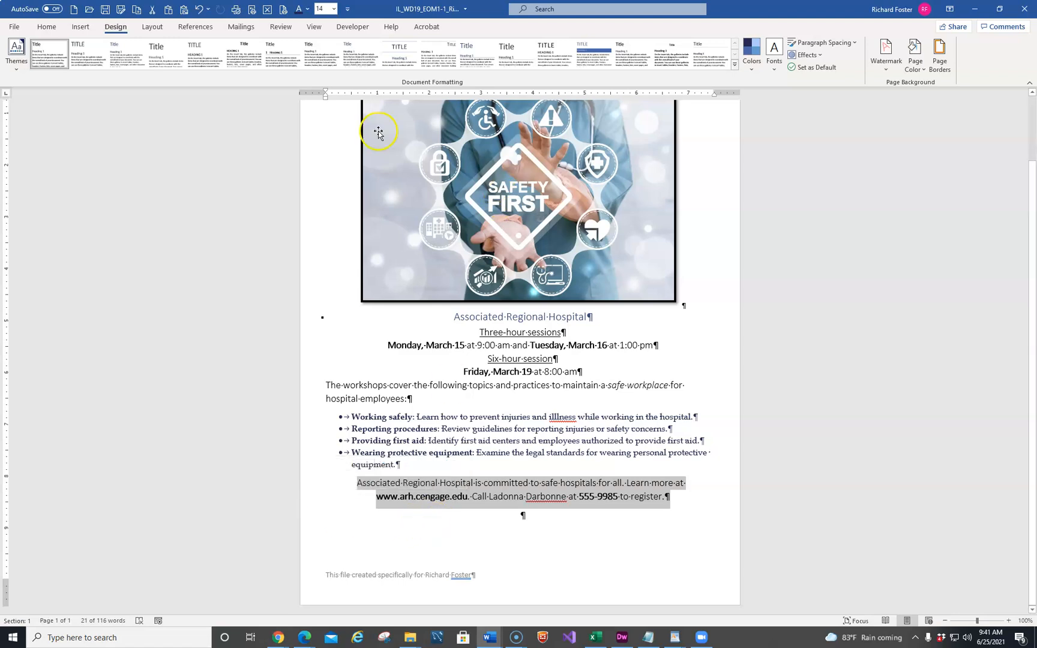
pyautogui.click(938, 52)
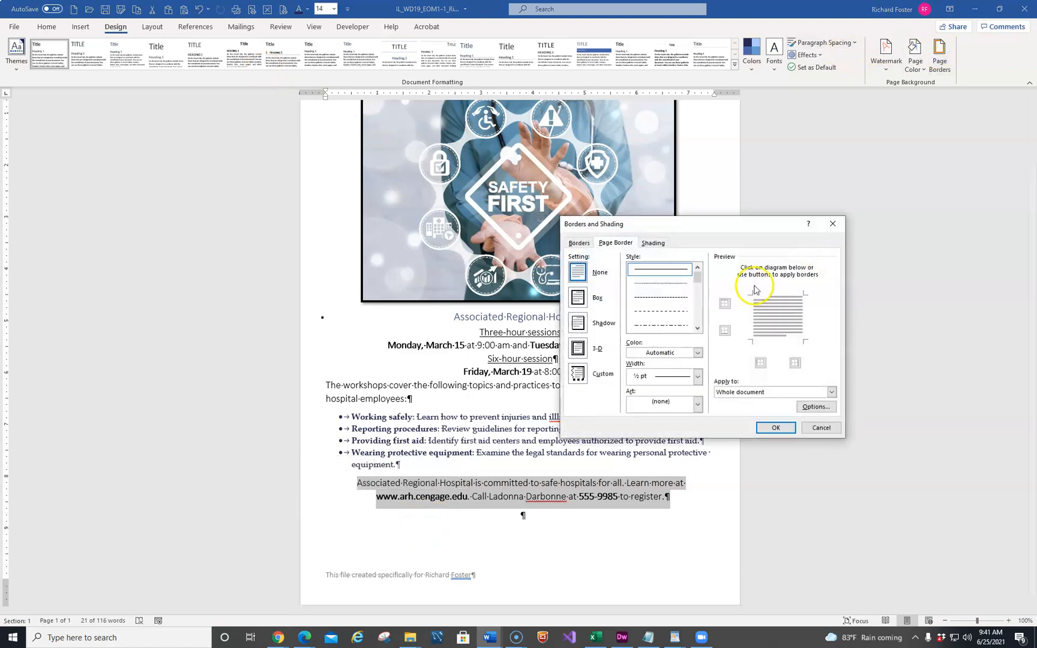
pyautogui.click(653, 245)
pyautogui.click(629, 270)
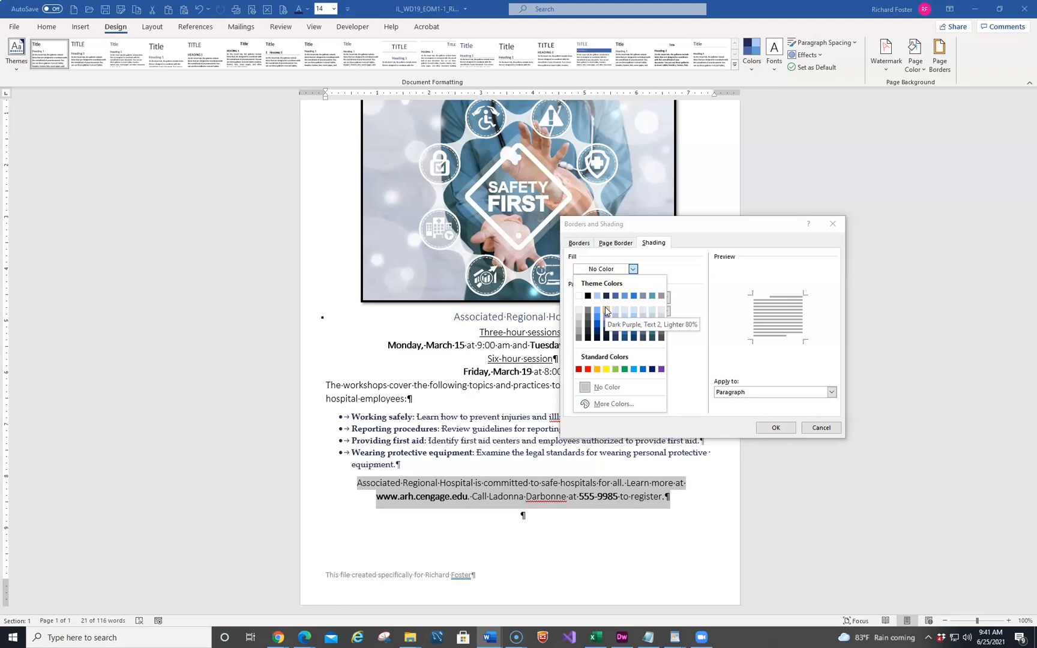
pyautogui.click(605, 308)
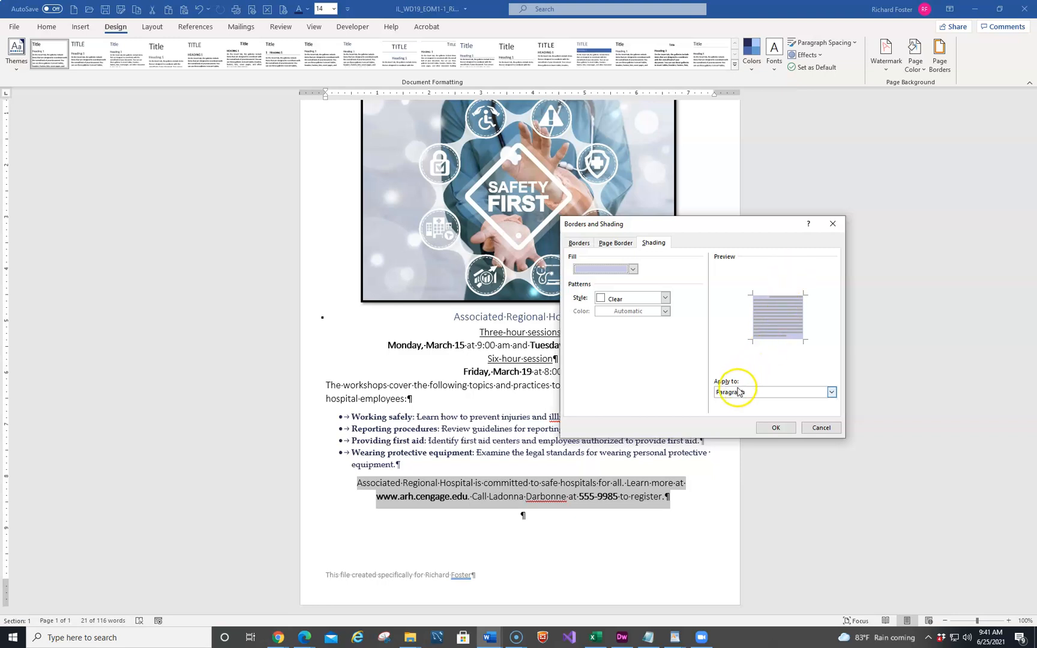
pyautogui.click(775, 427)
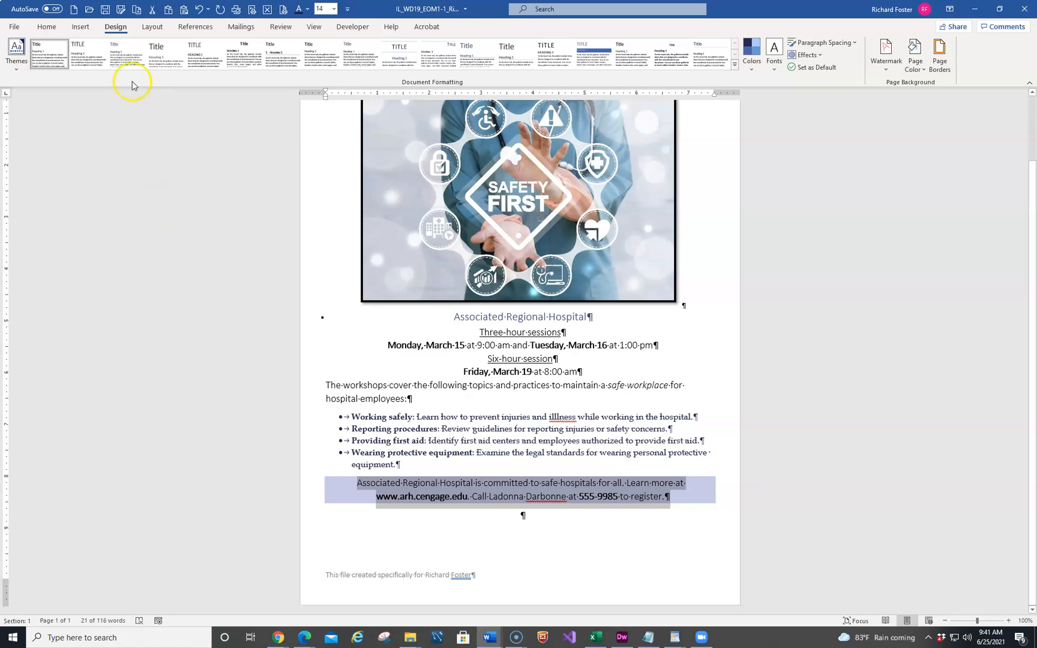
# Set the closing paragraph's spacing to 12 pt before and 6 pt after
pyautogui.click(153, 27)
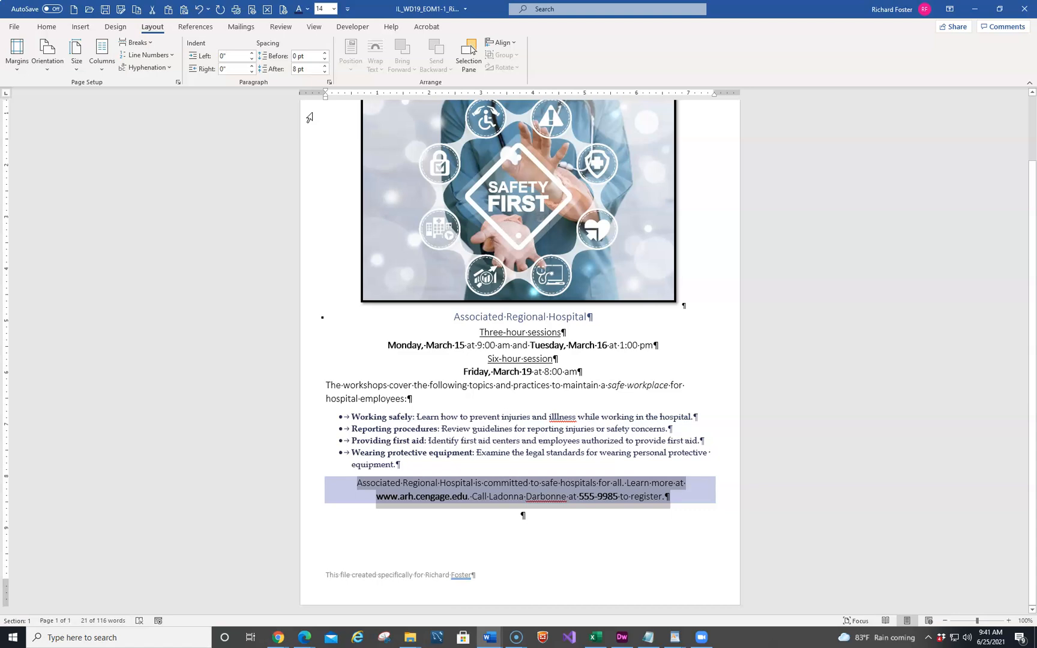
pyautogui.click(325, 54)
pyautogui.click(325, 54)
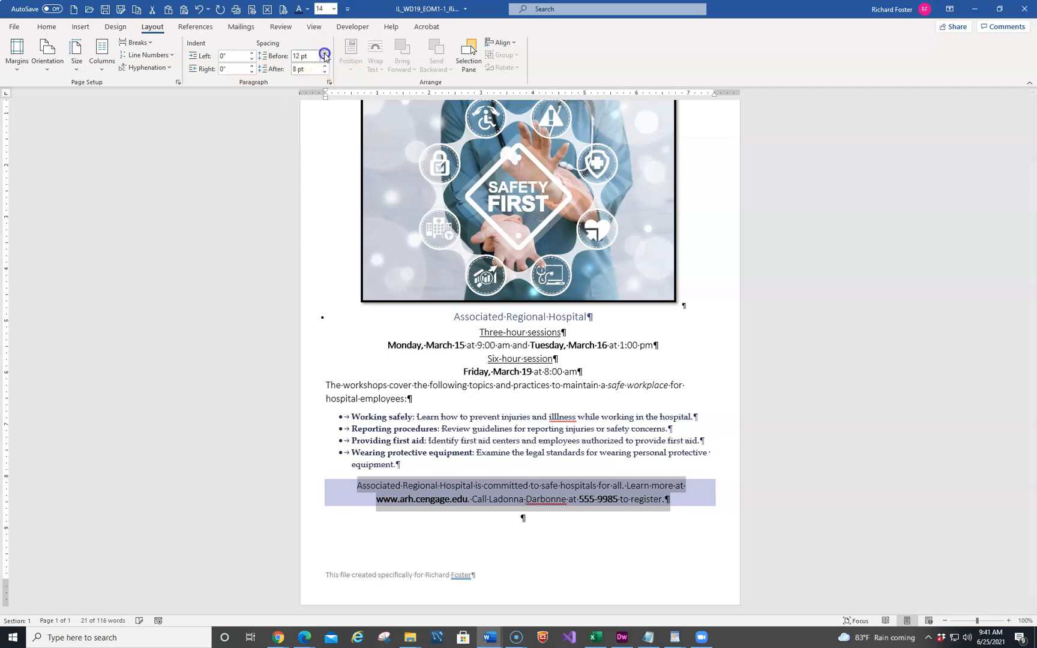
pyautogui.click(324, 70)
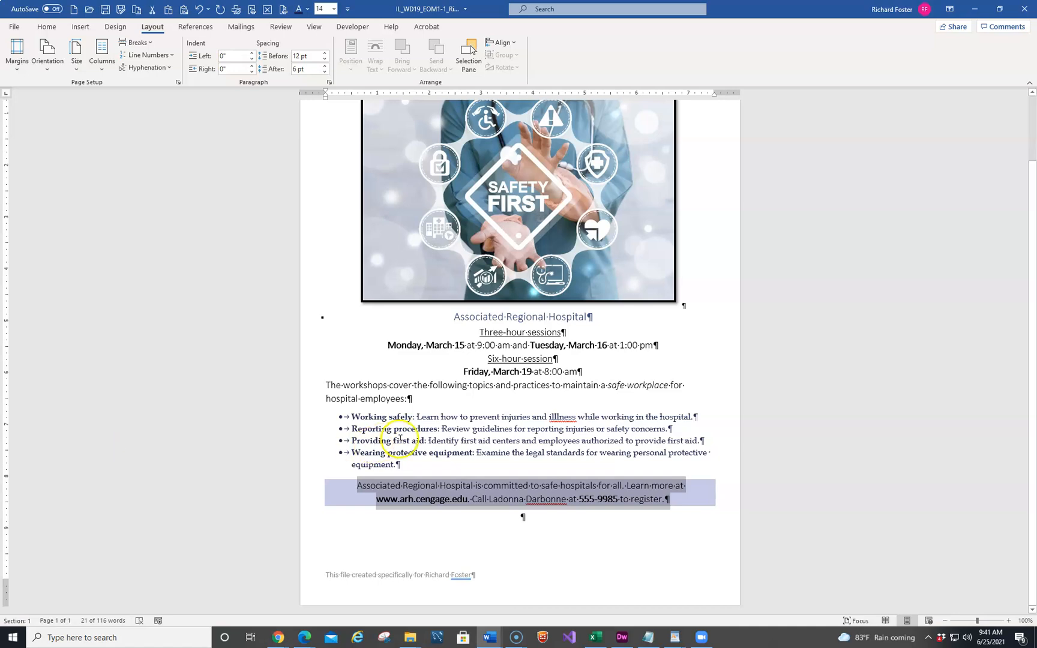
# Insert the picture Support_WD19_EOM1-1_Logo.png from the Module-01 EOM folder into the empty last paragraph
pyautogui.click(533, 520)
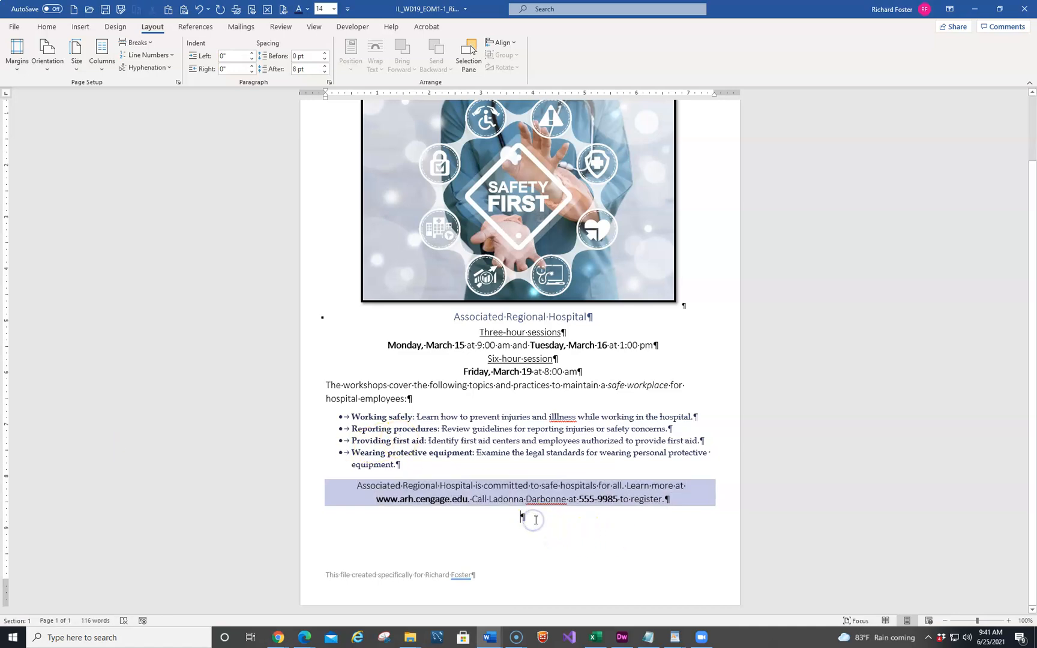
pyautogui.click(81, 27)
pyautogui.click(123, 49)
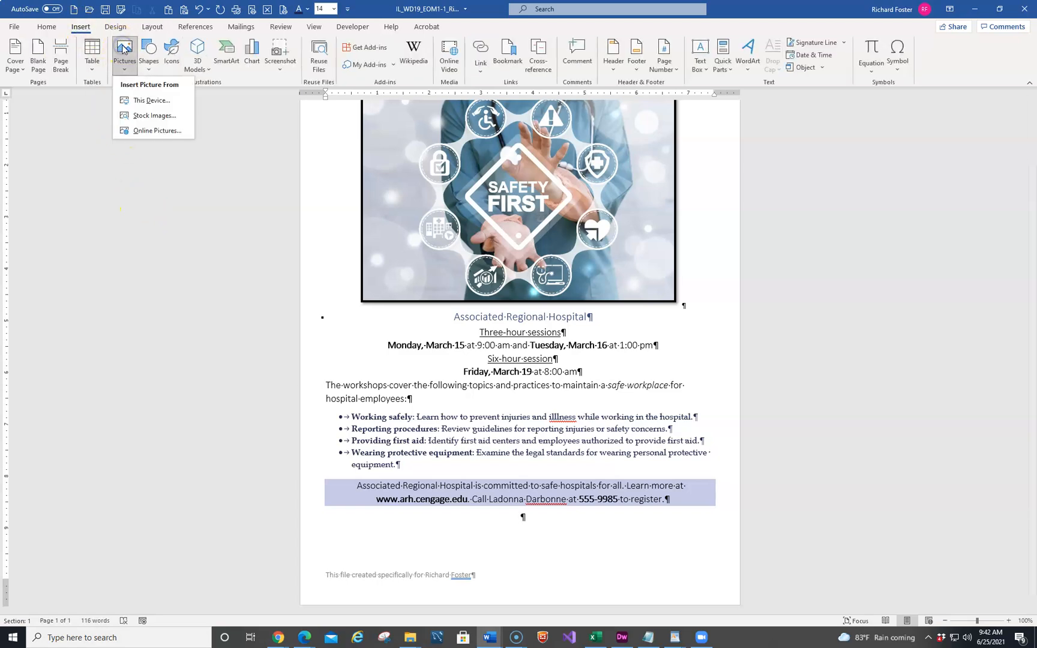
pyautogui.click(141, 101)
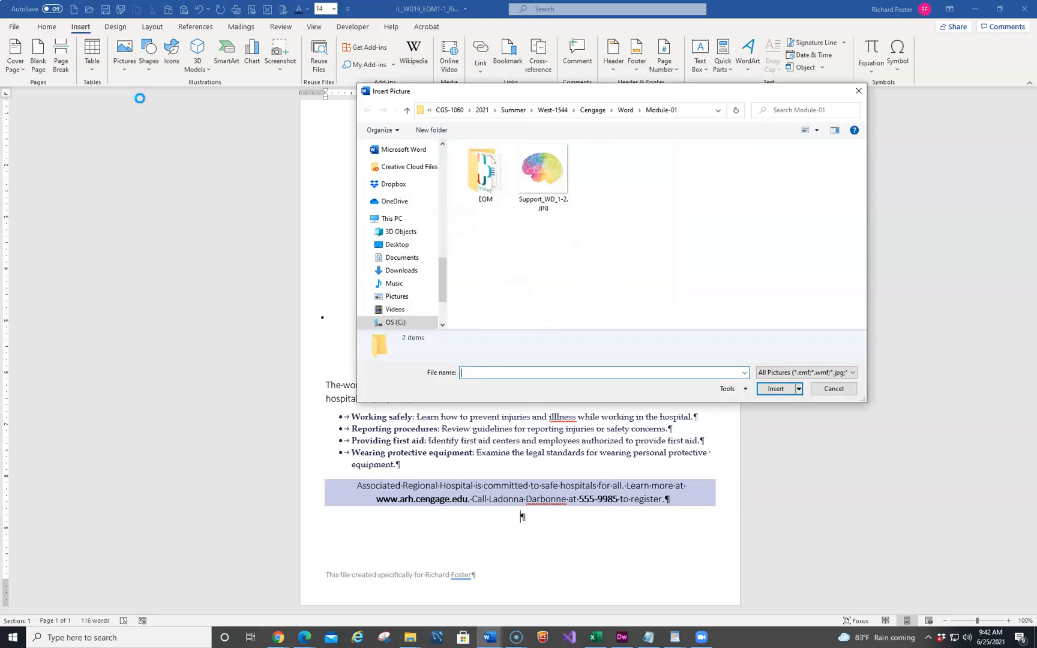
pyautogui.click(627, 112)
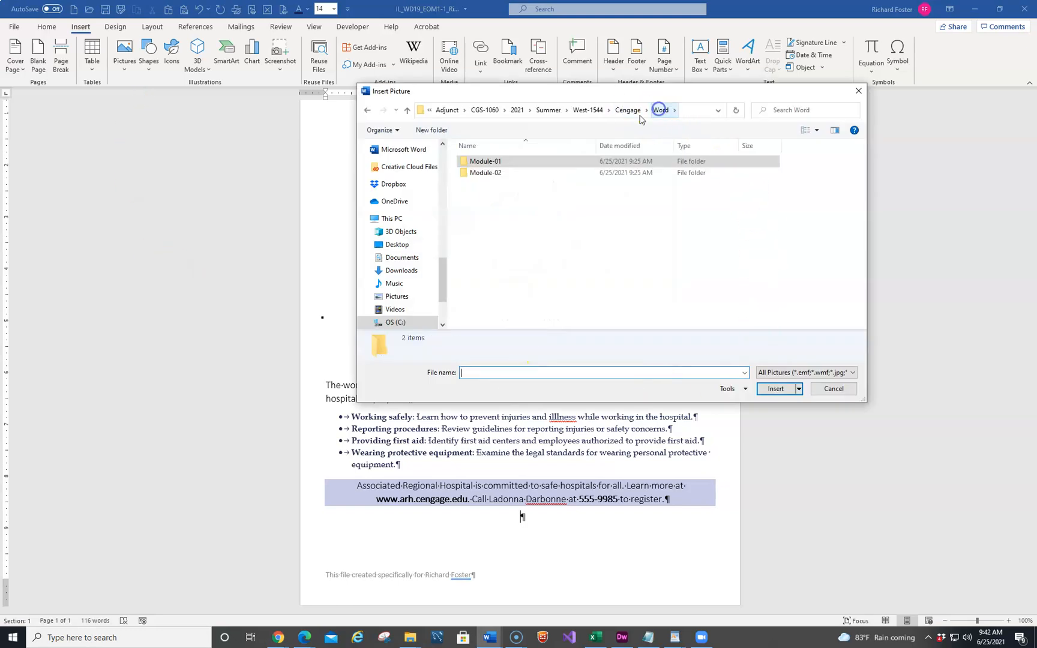
pyautogui.doubleClick(467, 162)
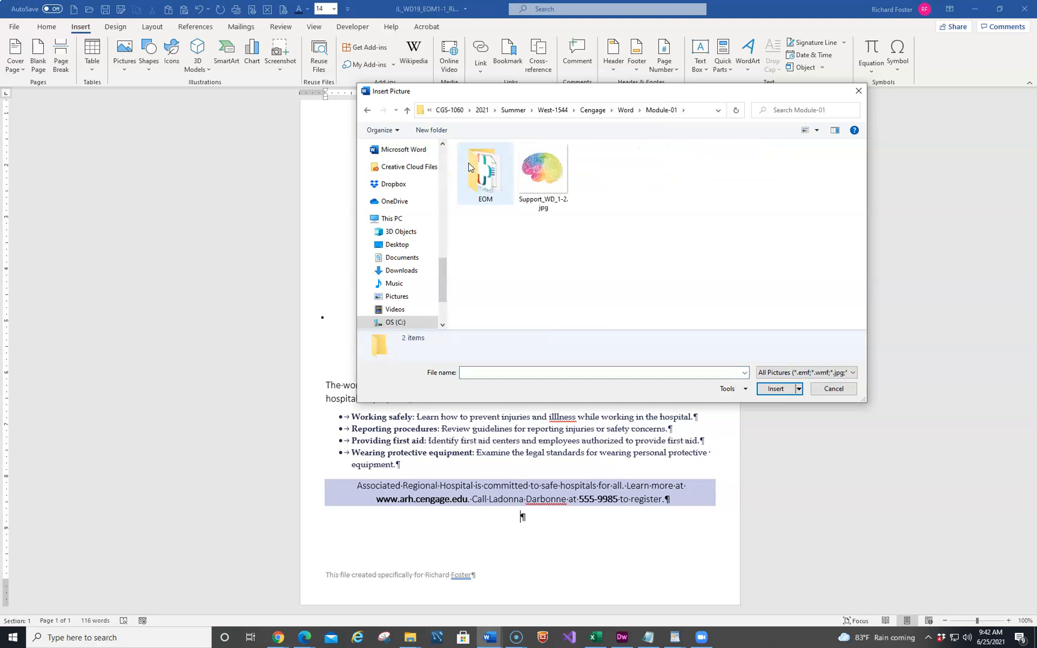
pyautogui.doubleClick(474, 168)
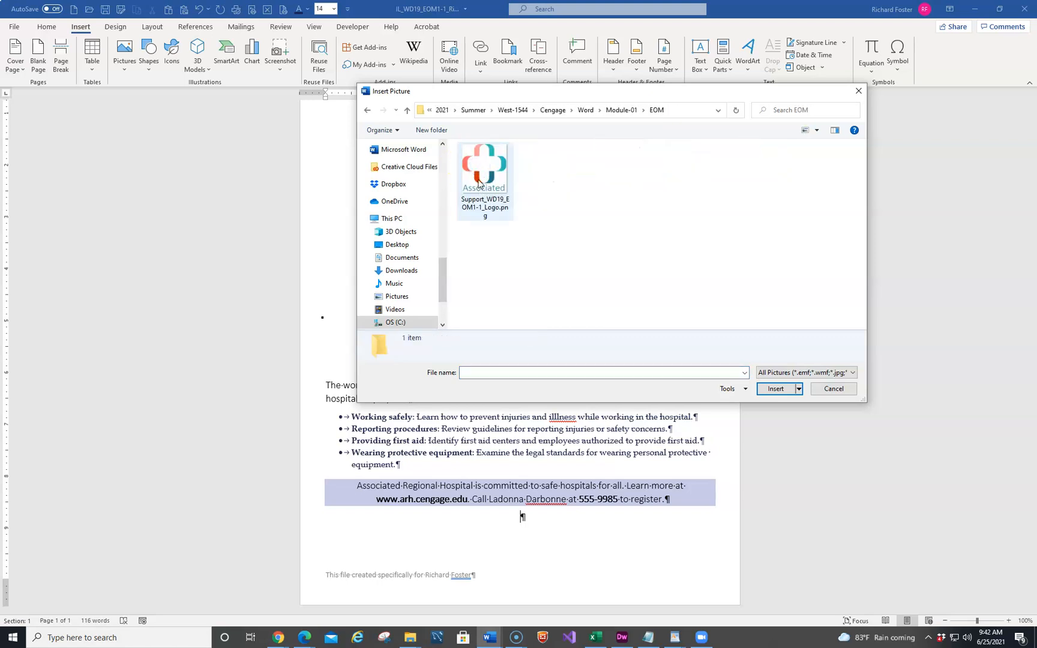
pyautogui.click(481, 173)
pyautogui.click(780, 390)
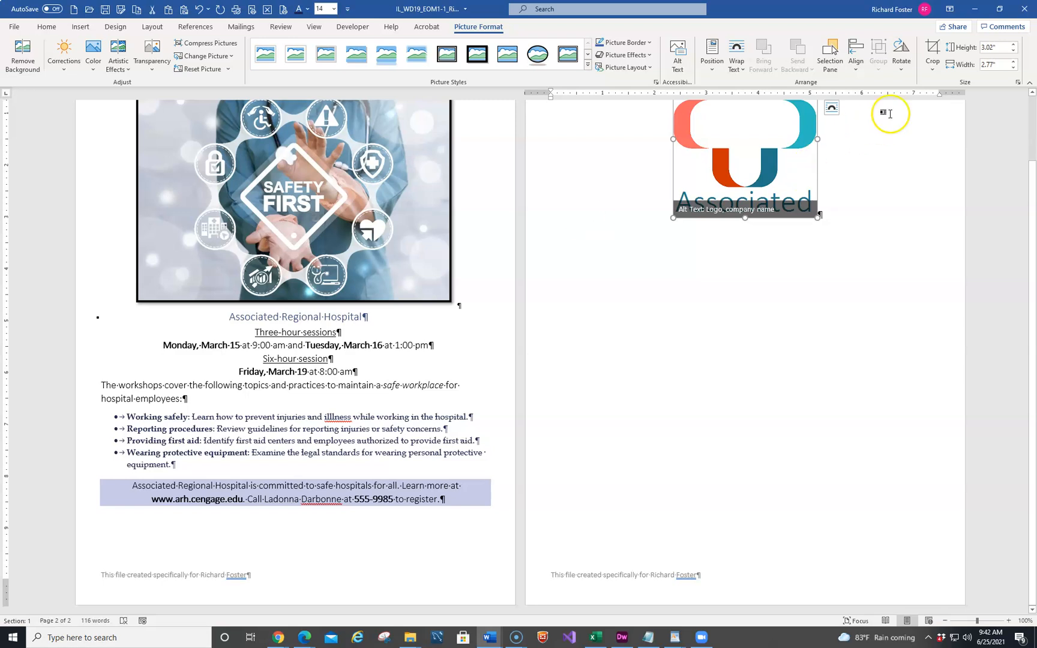
# Resize the logo to a height of 0.8" with its aspect ratio locked
pyautogui.click(1019, 82)
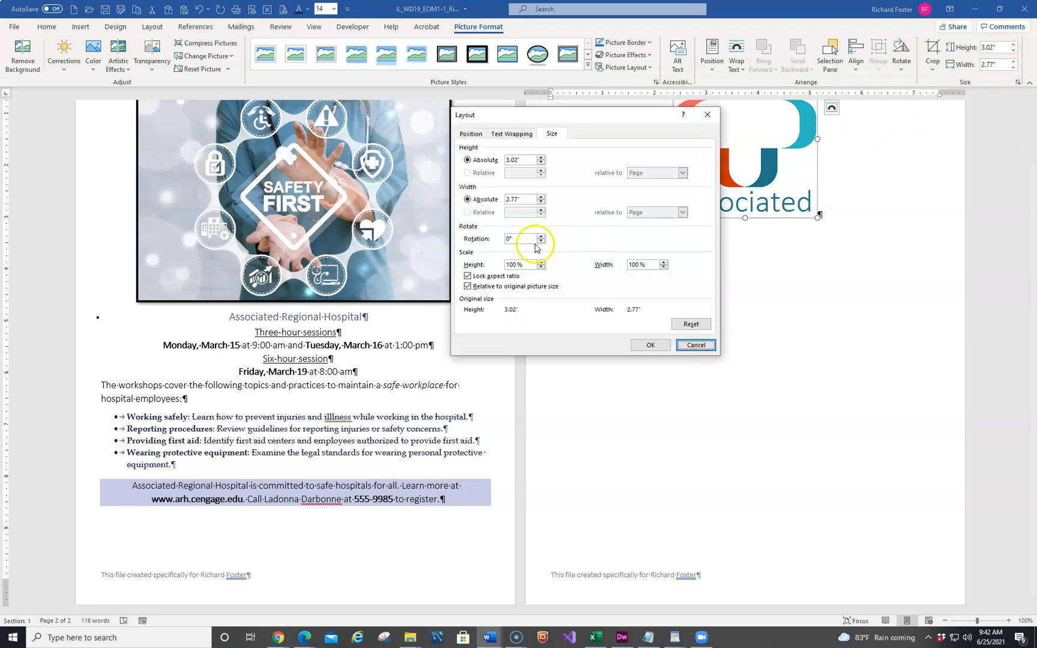
pyautogui.doubleClick(524, 160)
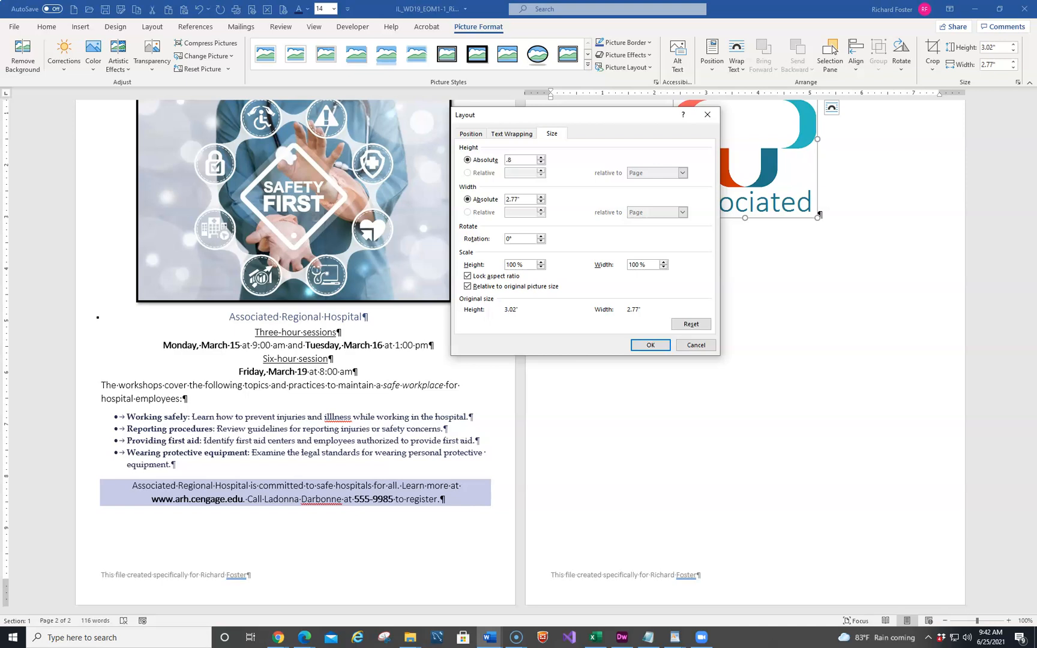
pyautogui.press('Return')
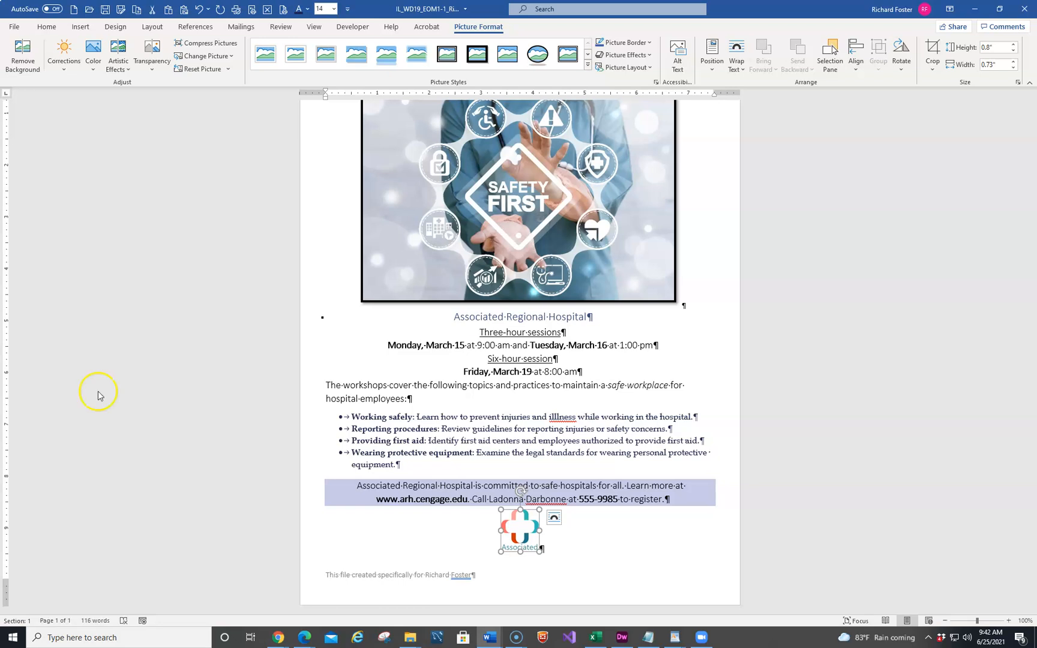
# Open the page border settings and choose a Box border with a dashed line style
pyautogui.click(115, 27)
pyautogui.click(941, 56)
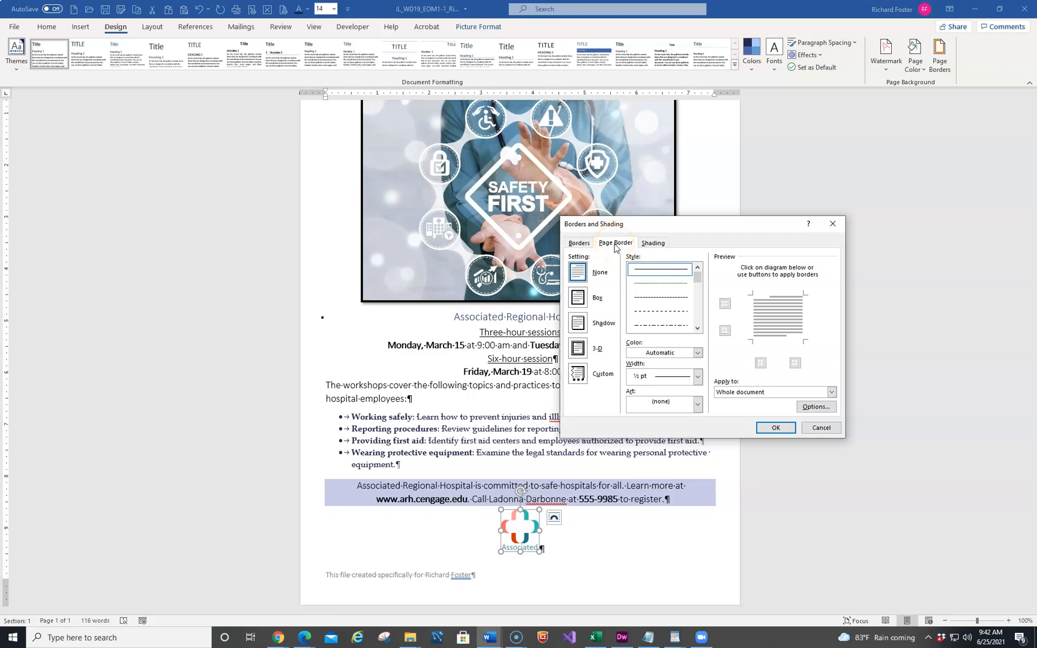
pyautogui.scroll(-1, 673, 300)
pyautogui.scroll(-1, 673, 300)
pyautogui.scroll(2, 674, 299)
pyautogui.click(675, 280)
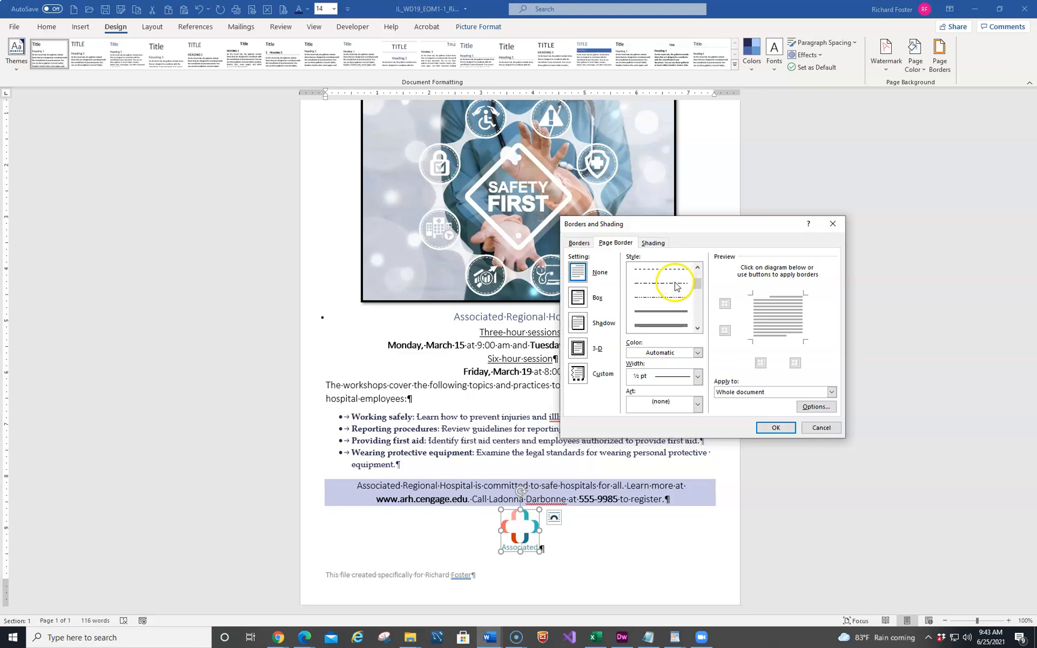
pyautogui.click(671, 313)
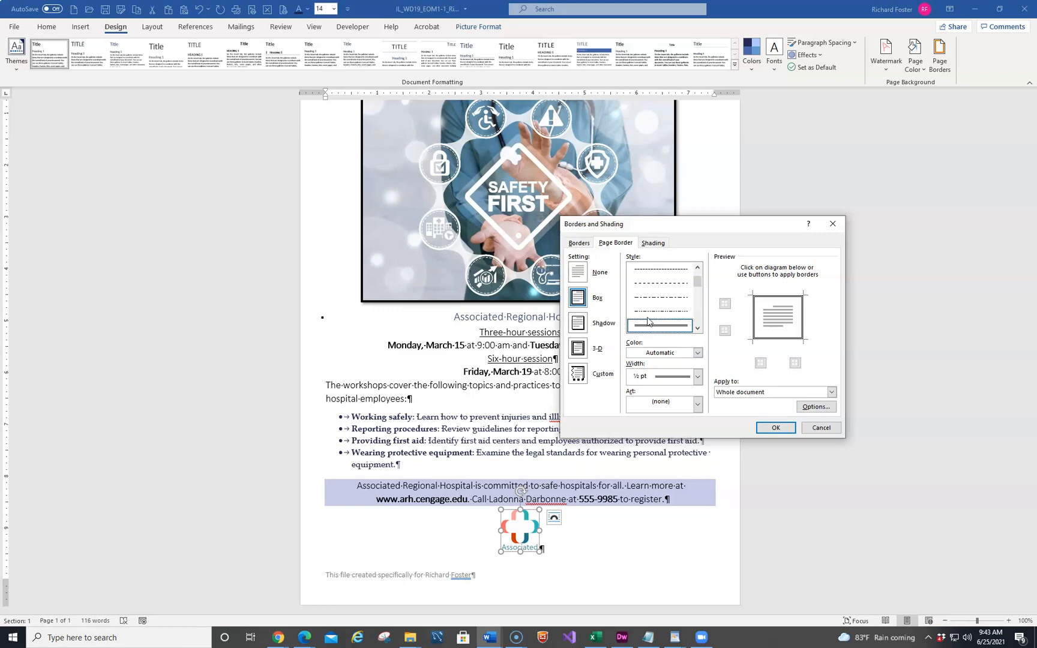
pyautogui.scroll(2, 645, 297)
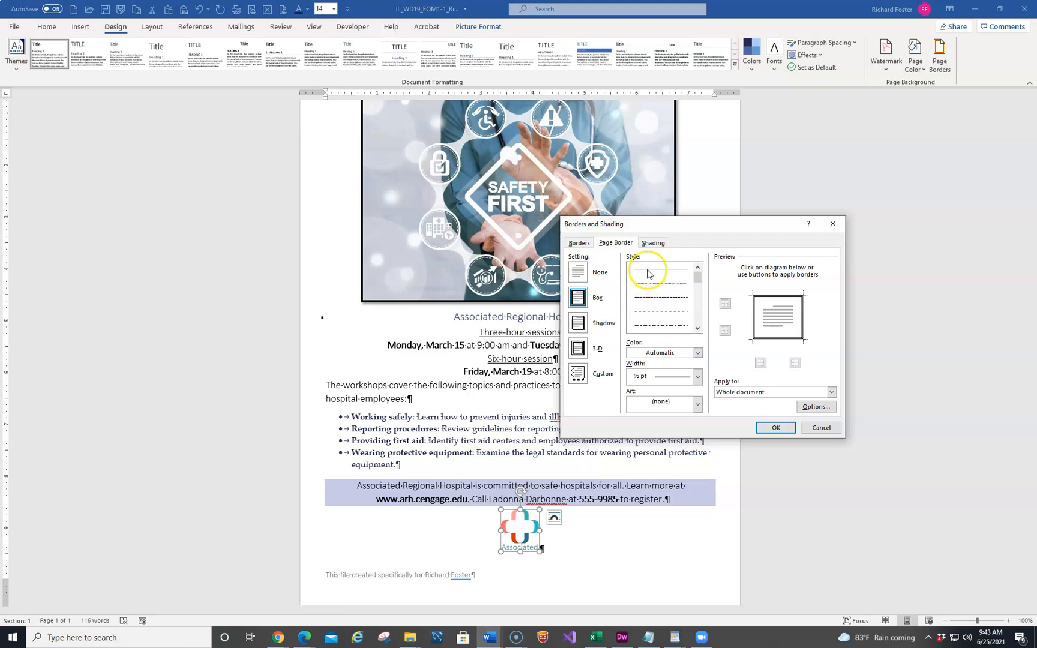
pyautogui.click(662, 299)
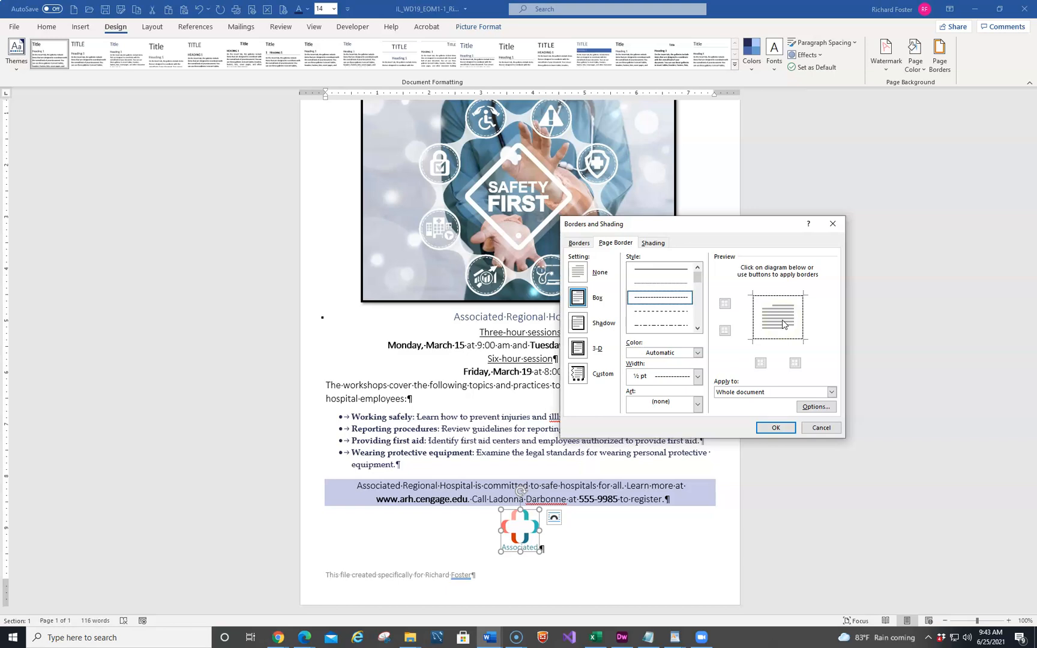
# Set the page border's width to 1 pt and its color to Dark Purple, Text 2, and apply it
pyautogui.click(698, 376)
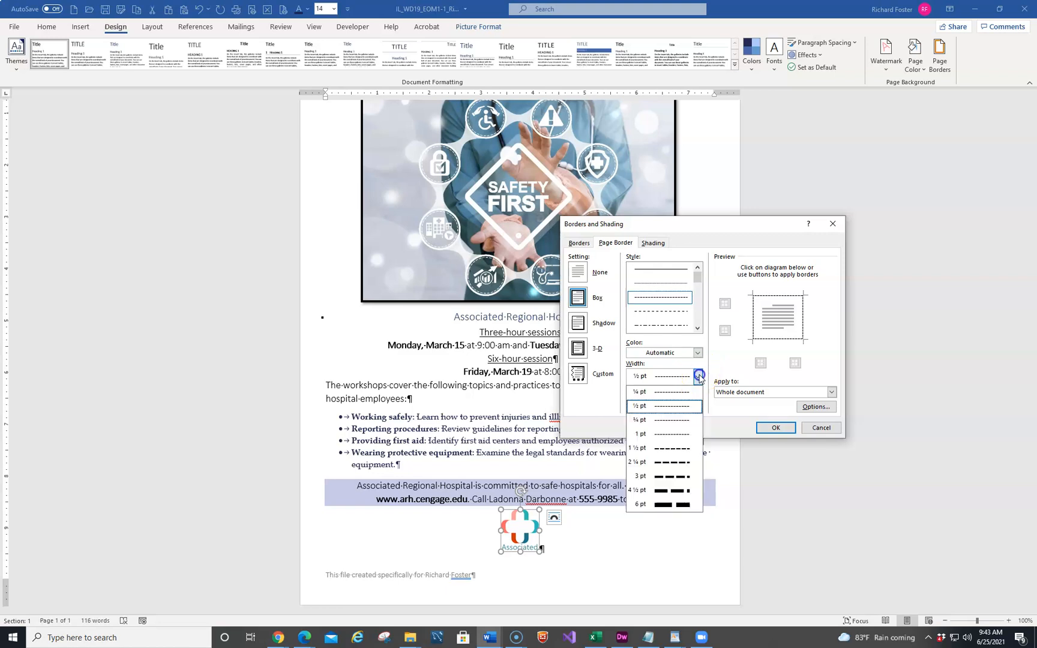
pyautogui.click(661, 434)
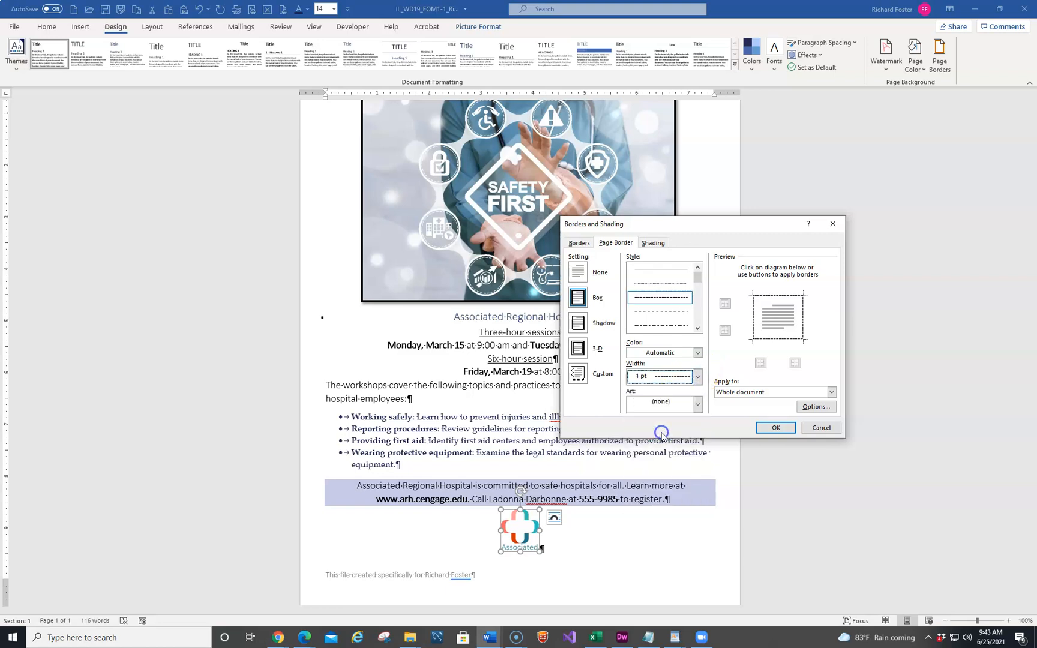
pyautogui.click(698, 353)
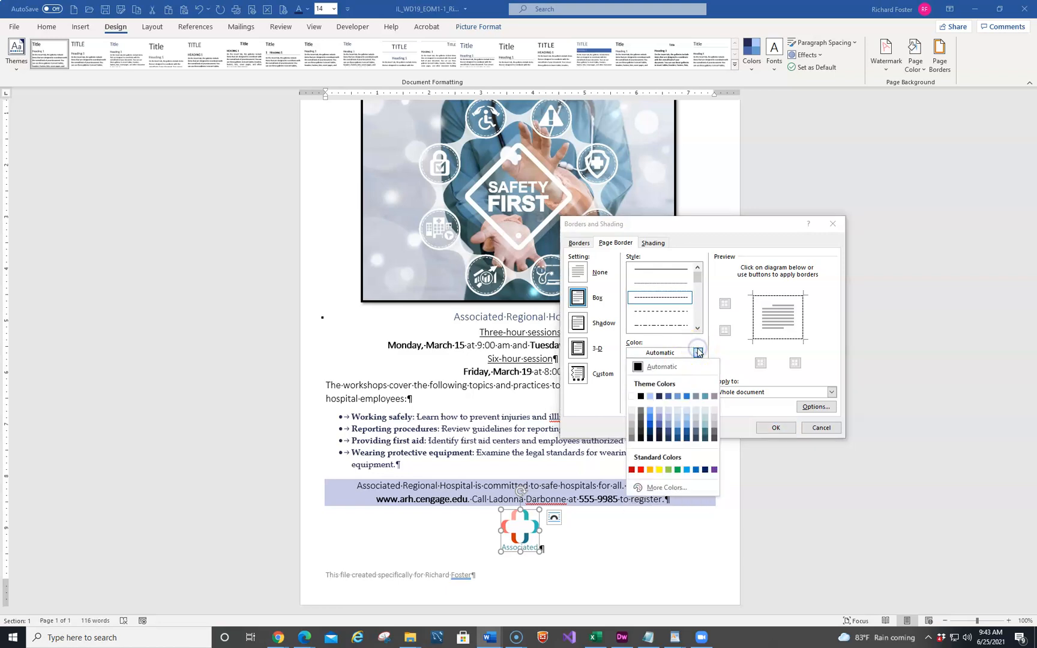
pyautogui.click(659, 397)
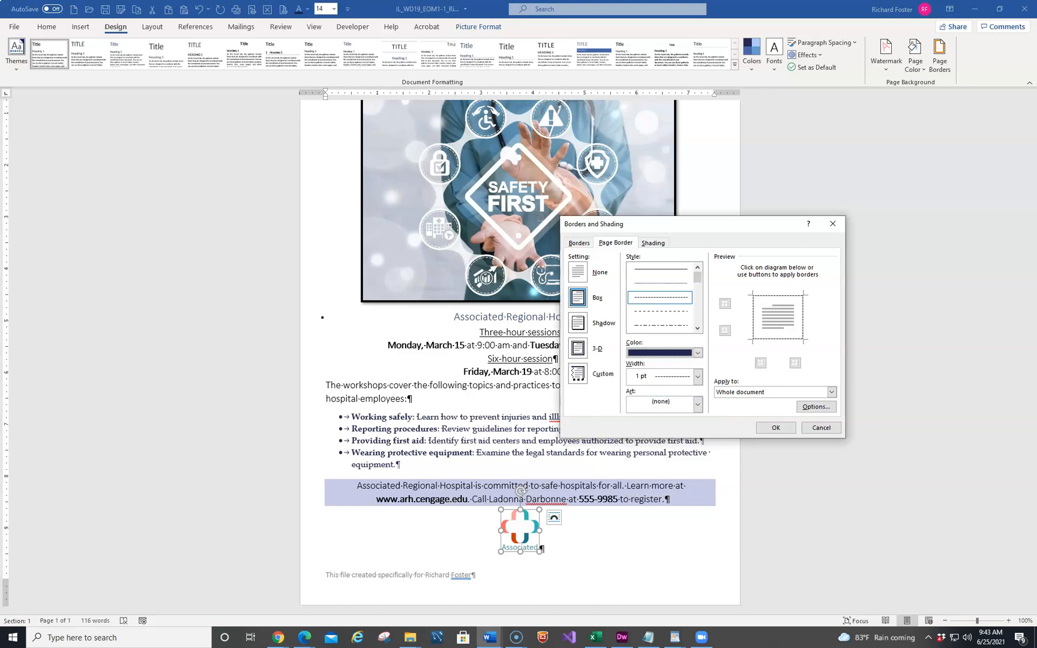
pyautogui.click(773, 427)
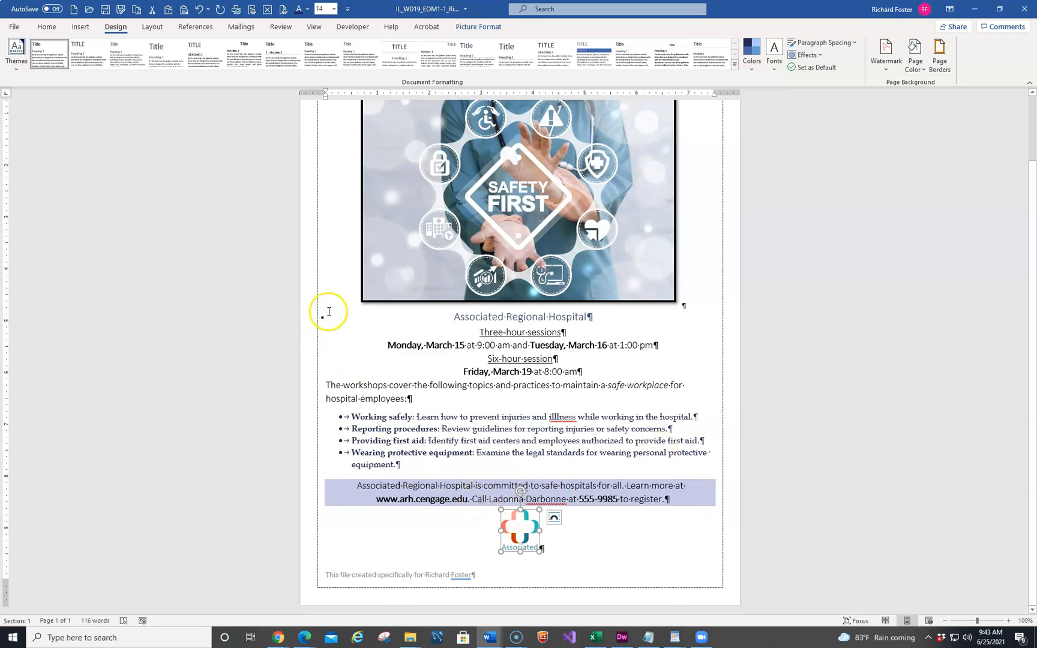
# Zoom the document to page width to inspect the flyer
pyautogui.click(309, 27)
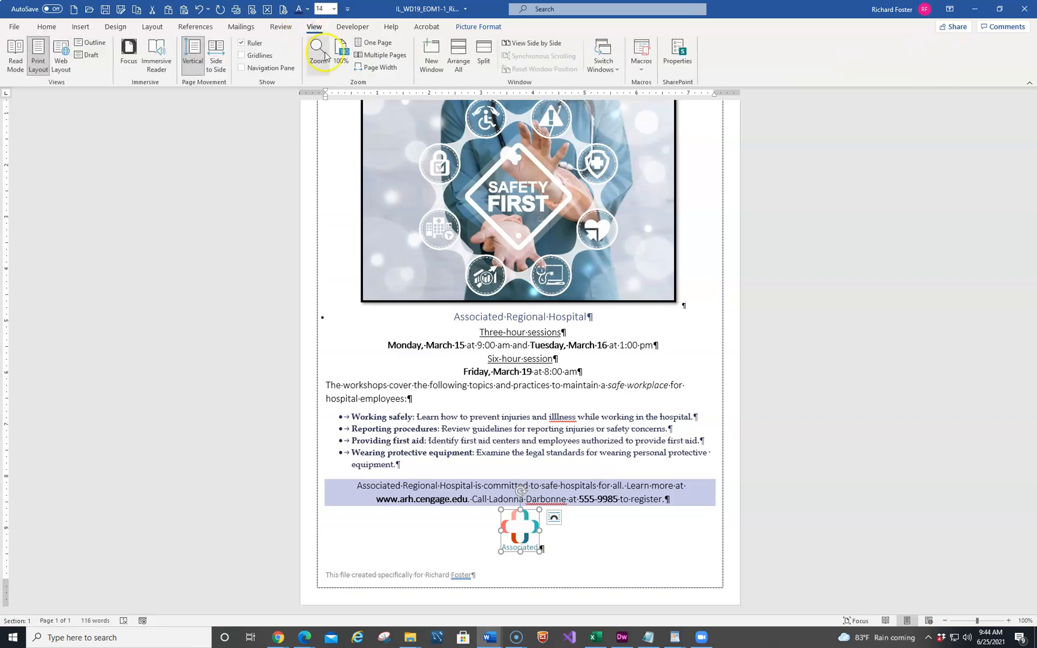
pyautogui.click(364, 68)
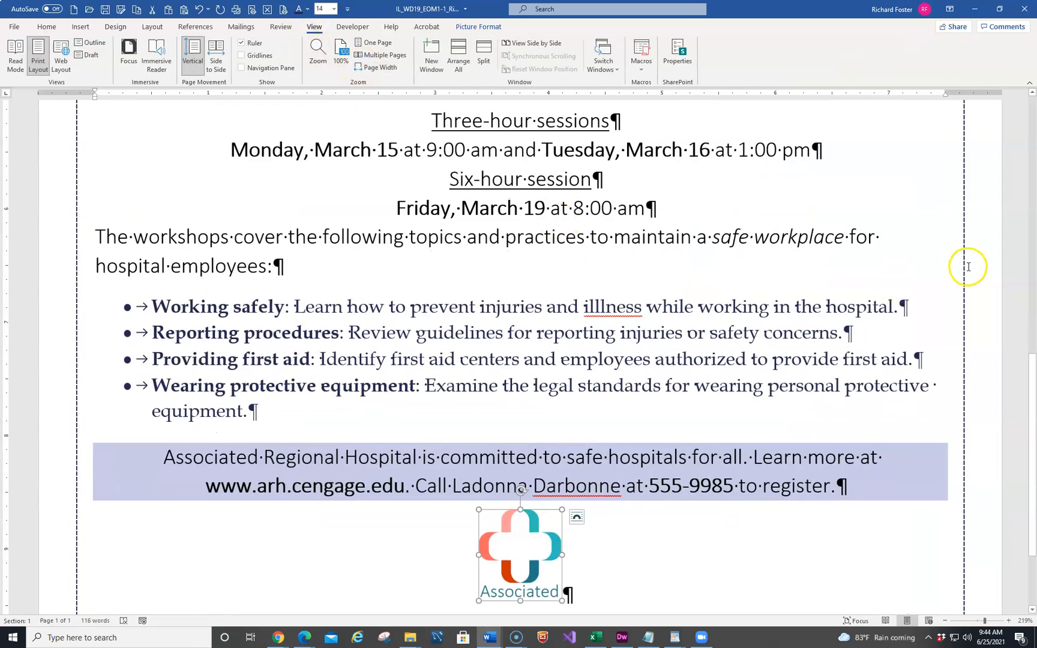